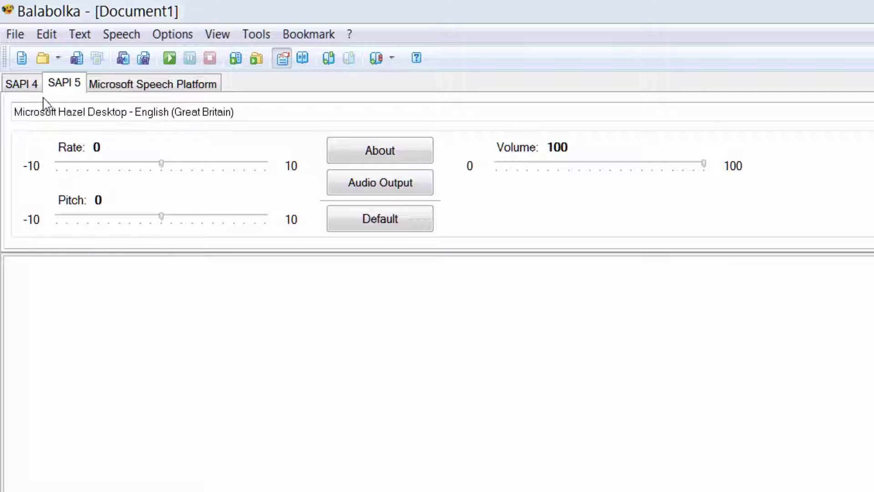
Compare the SAPI 4 and SAPI 5 voice settings and look through the available SAPI 5 voices.
click(24, 89)
click(61, 85)
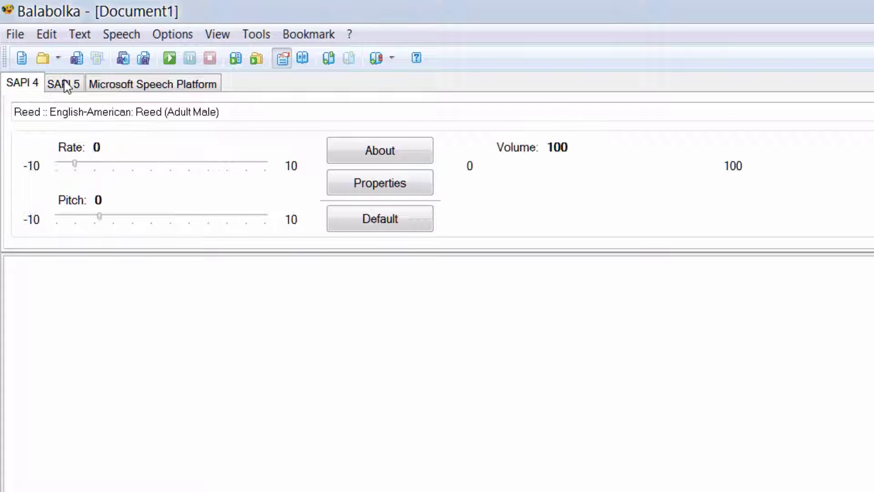
click(25, 85)
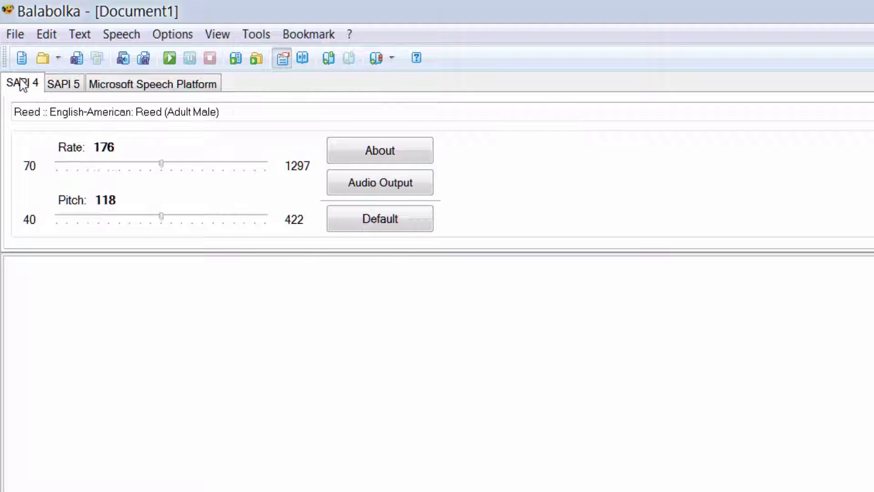
click(59, 86)
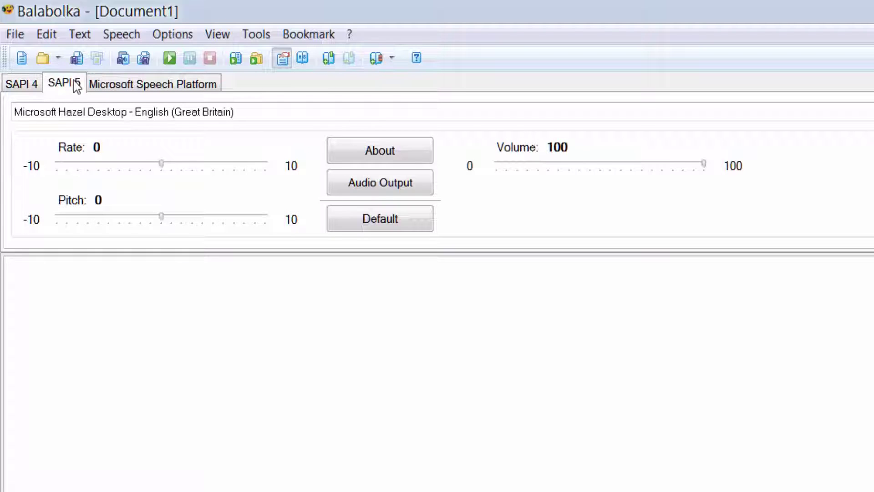
click(109, 113)
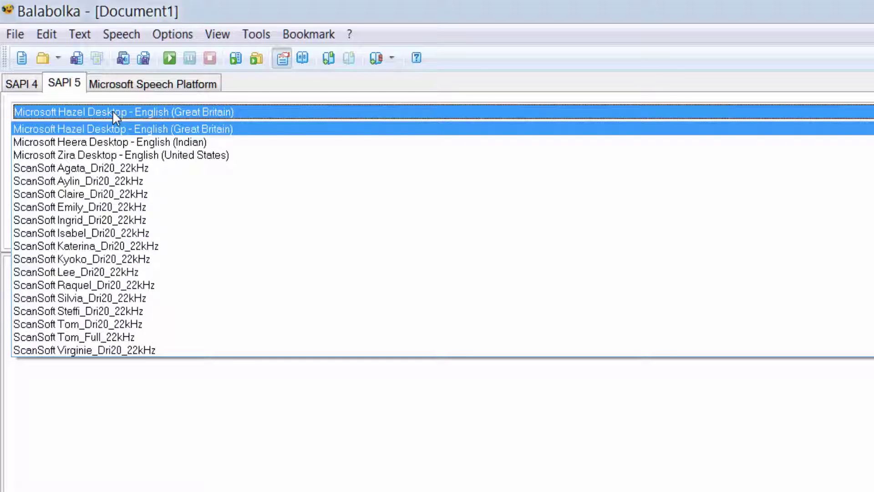
click(114, 113)
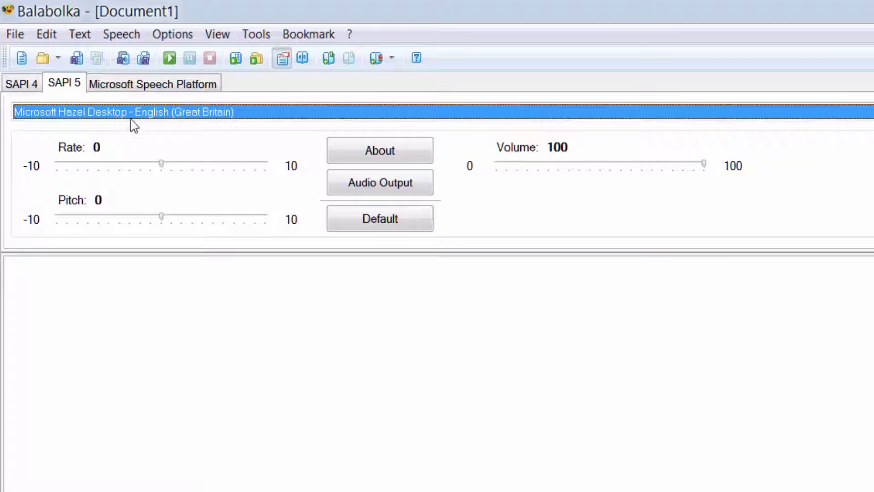
mouse_move(160, 166)
Choose the English-American: Default (English) voice for the SAPI 4 engine.
click(23, 84)
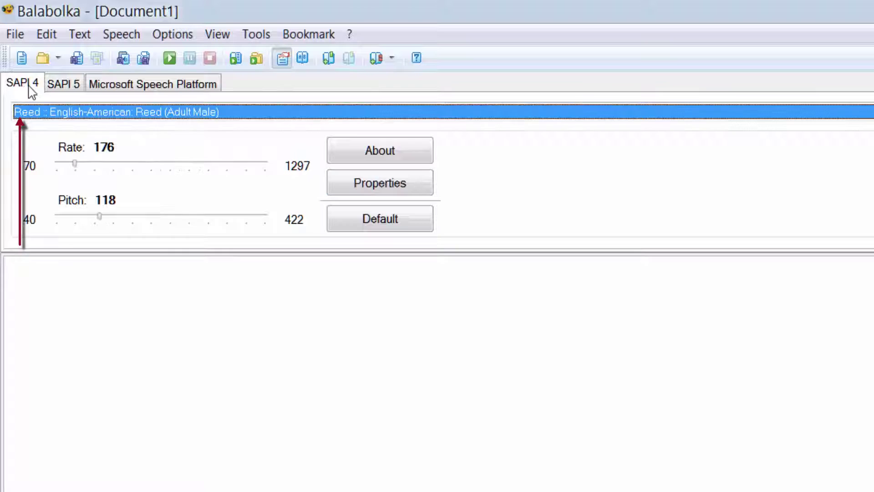
click(233, 113)
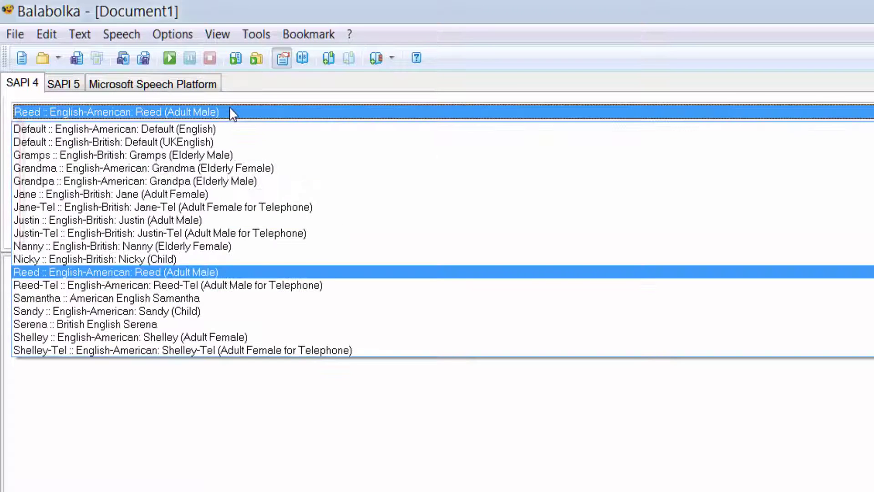
click(203, 132)
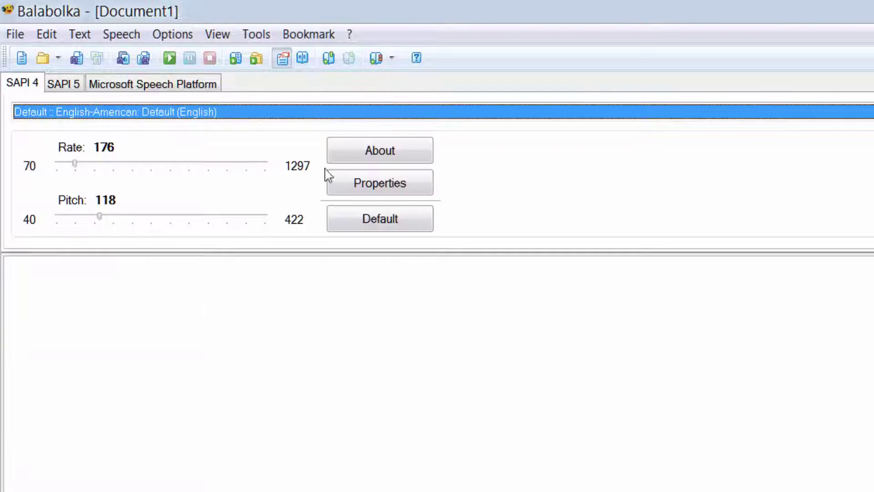
Review the SAPI 4 voice's properties, including the speaker choices and the voice characteristics such as breathiness.
click(371, 188)
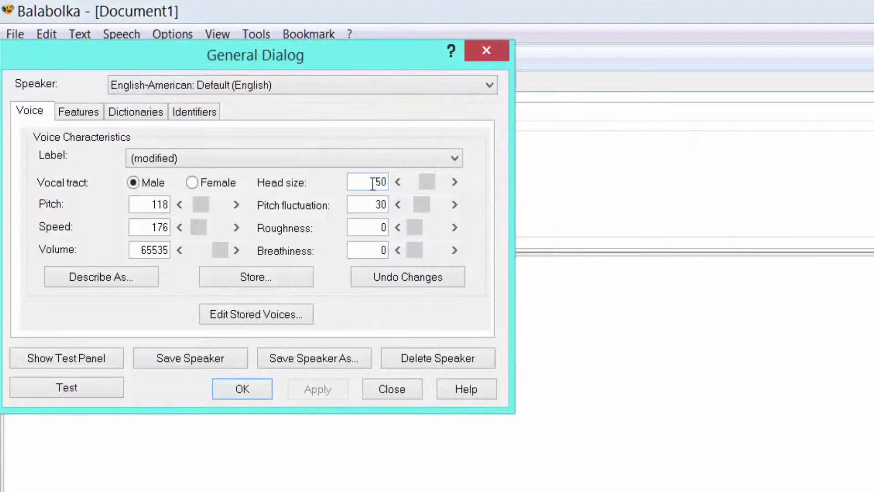
click(394, 86)
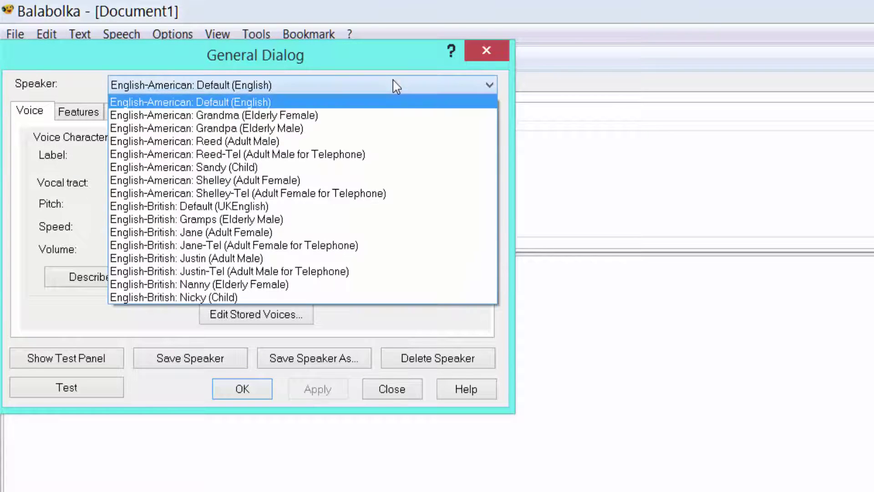
click(394, 85)
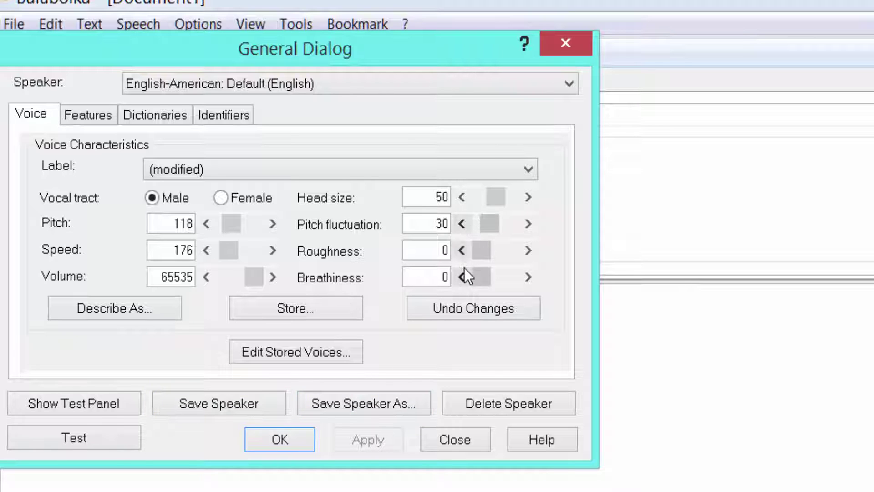
click(436, 275)
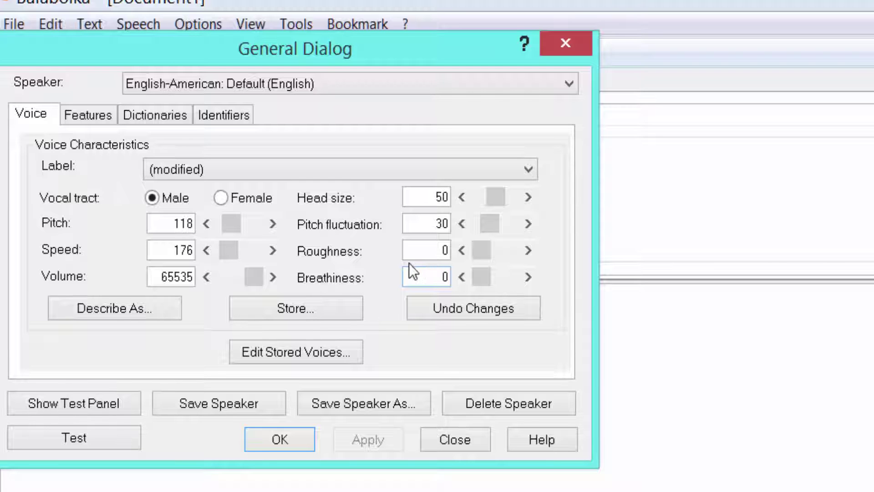
click(268, 443)
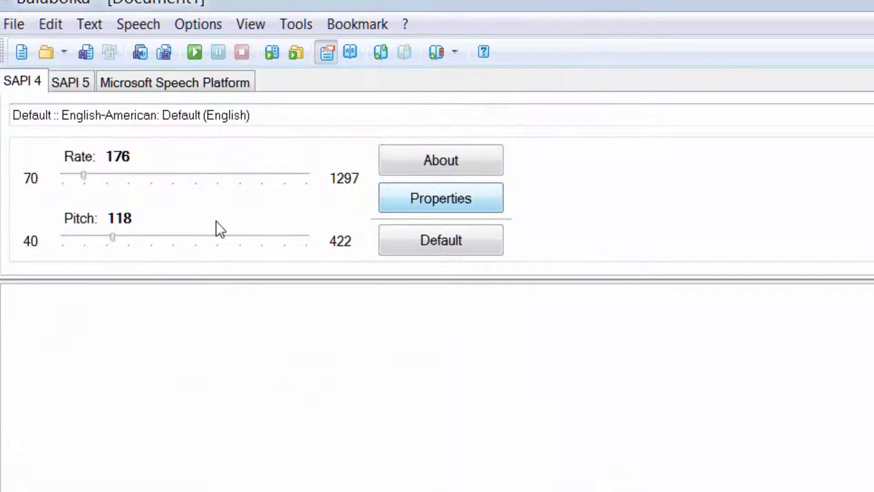
Switch to the SAPI 5 engine and open the Space PDF from the Desktop.
click(66, 82)
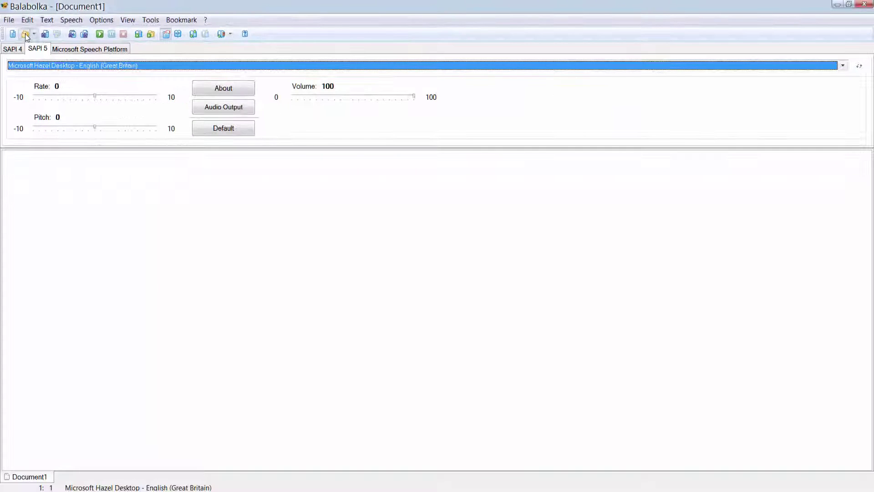
click(26, 33)
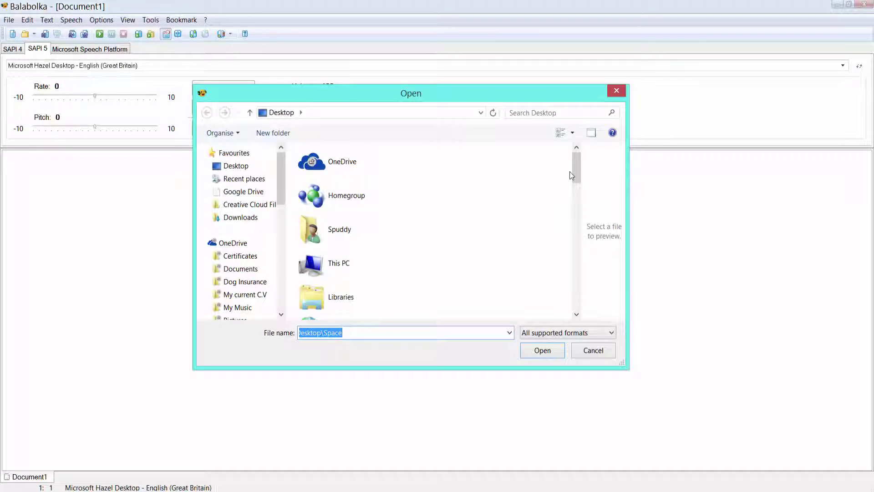
drag(577, 166, 576, 325)
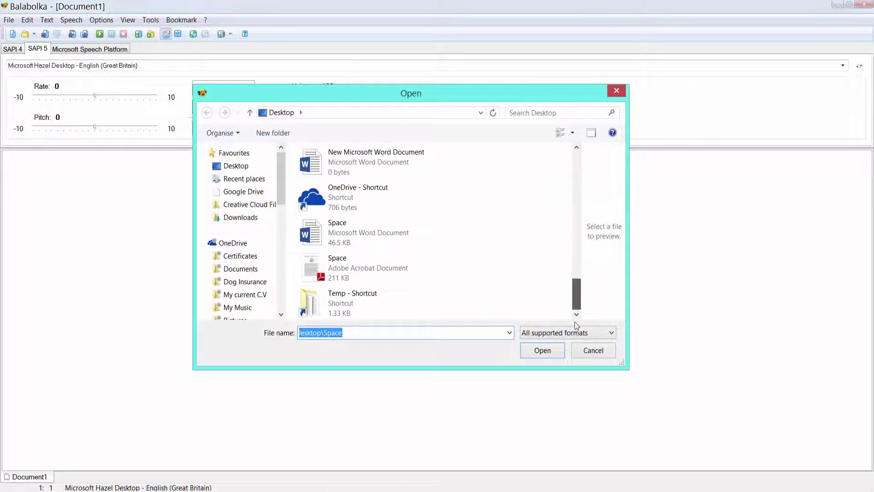
click(343, 268)
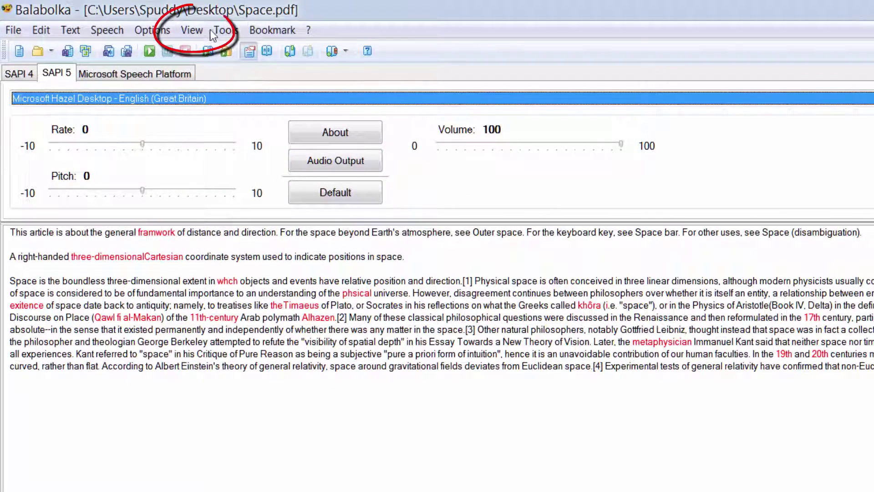
Turn off the display of spelling errors in the document text.
click(191, 30)
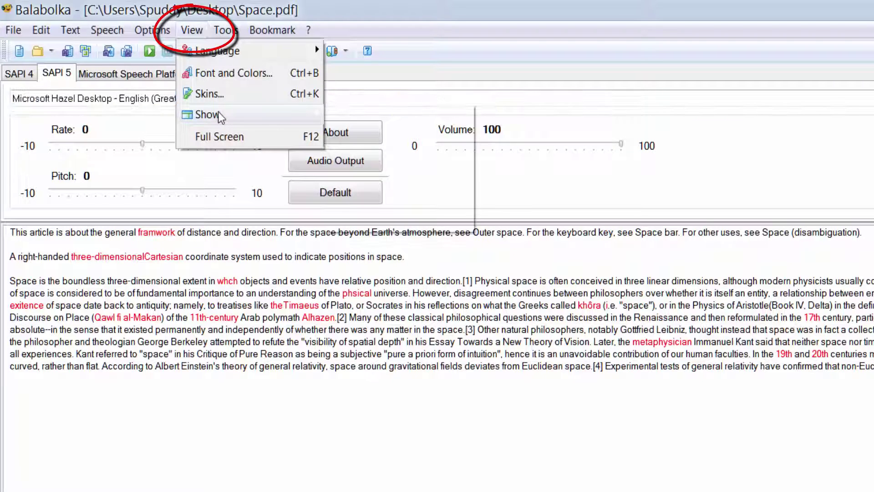
mouse_move(280, 110)
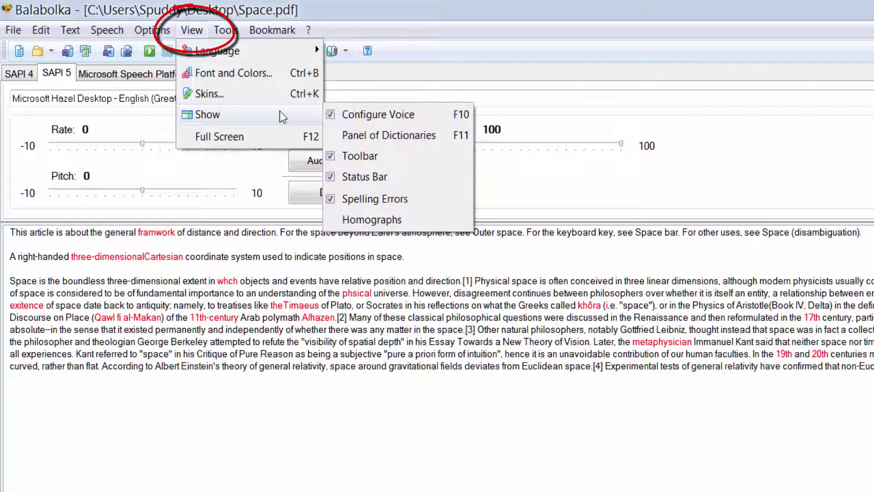
click(373, 199)
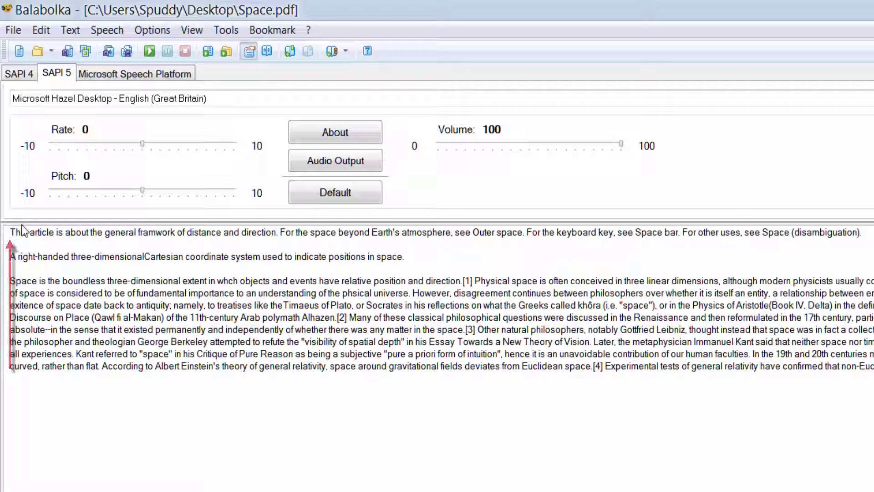
Read the document aloud, pause in the first sentences at "see", and set a quick bookmark there.
click(147, 51)
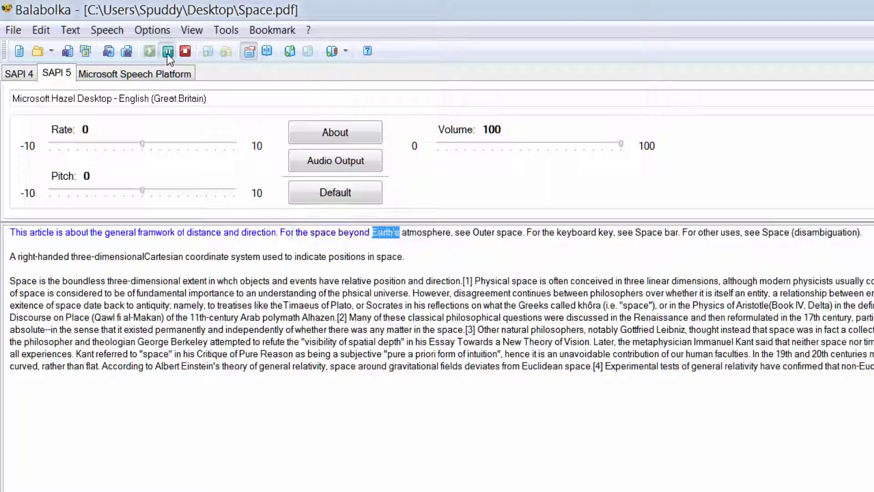
click(168, 51)
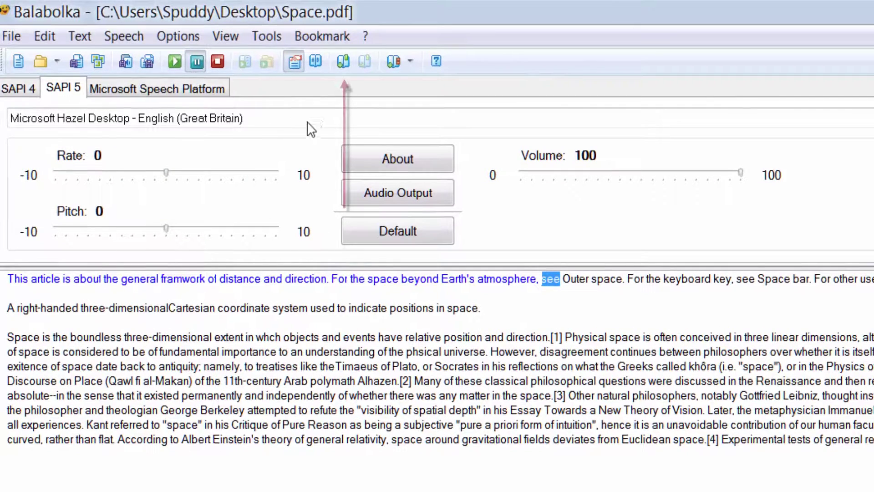
click(345, 58)
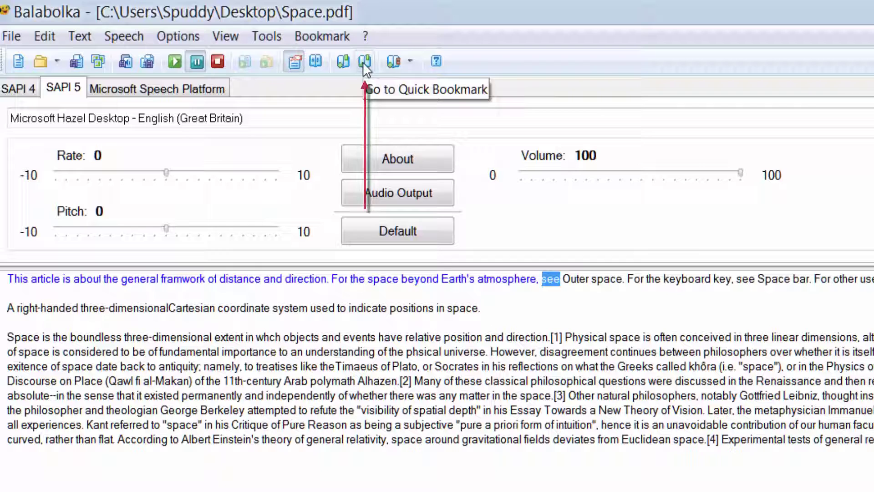
Stop the paused reading and return to the quick bookmark in the first paragraph.
click(424, 276)
click(218, 62)
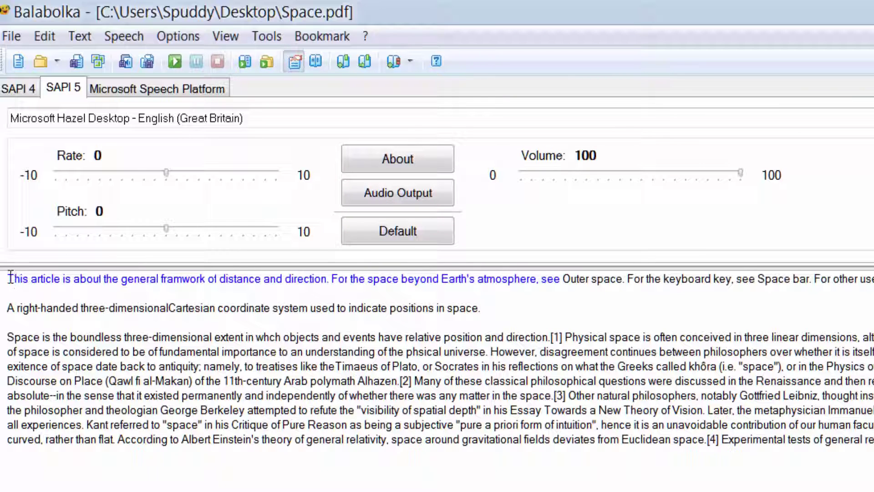
click(365, 60)
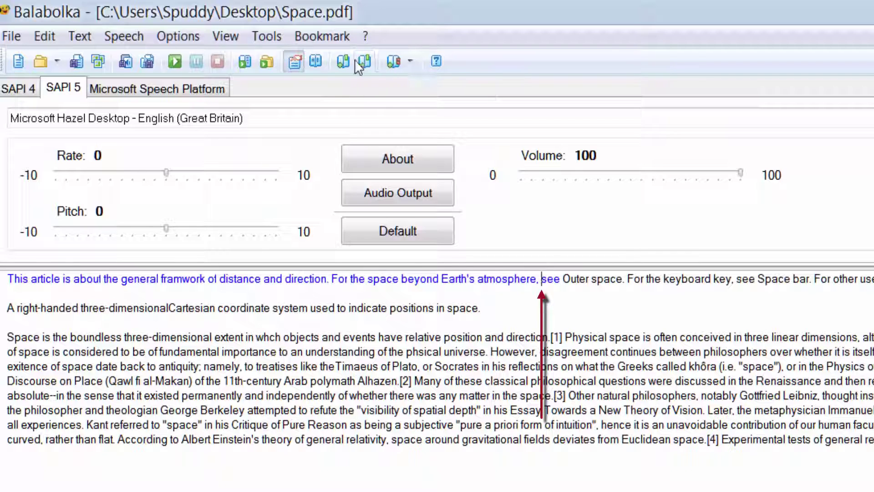
Read the text aloud from the quick bookmark, stop, resume from the stopping point, and stop again.
click(176, 56)
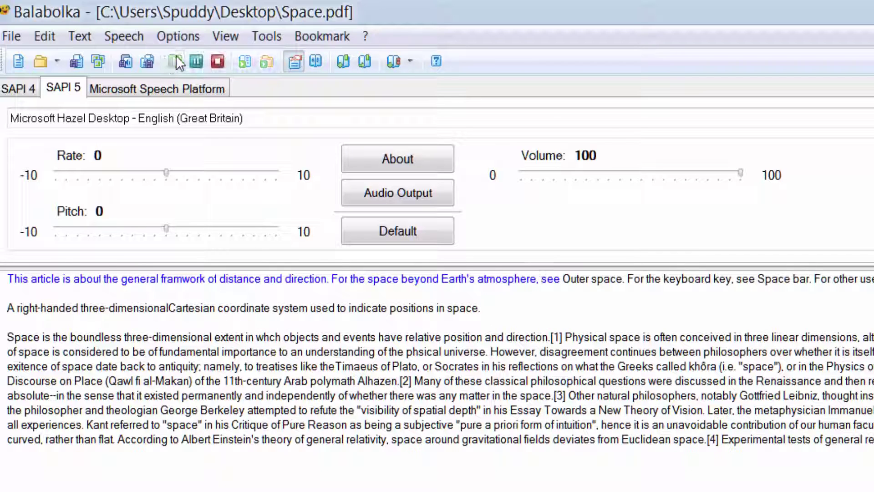
click(218, 61)
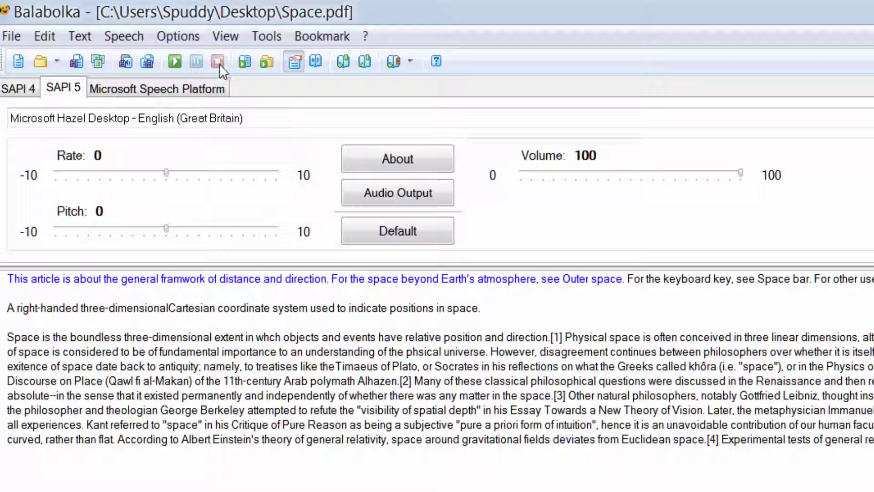
click(173, 60)
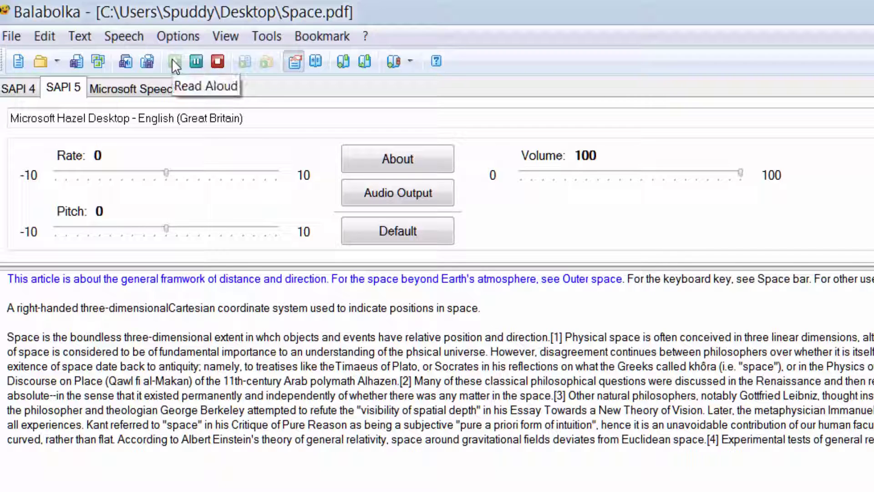
click(218, 62)
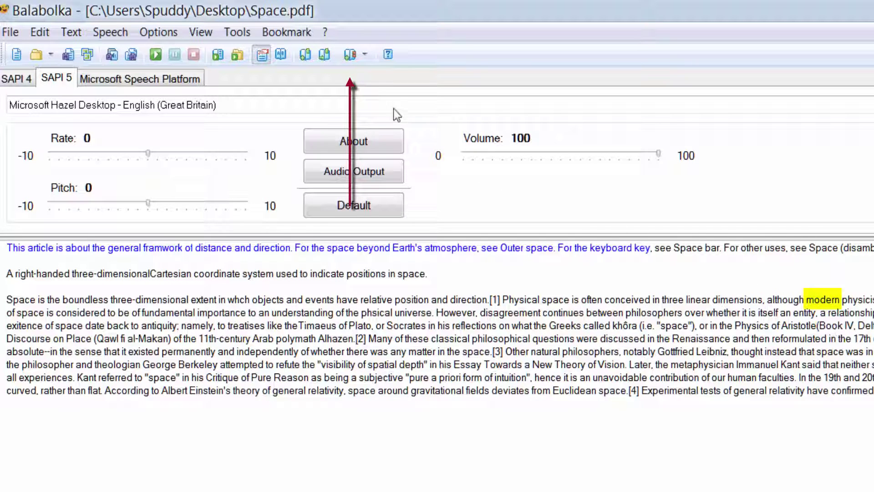
Add a named bookmark "Modern" after the word "modern" in the third paragraph, and read a few words aloud from there.
click(350, 54)
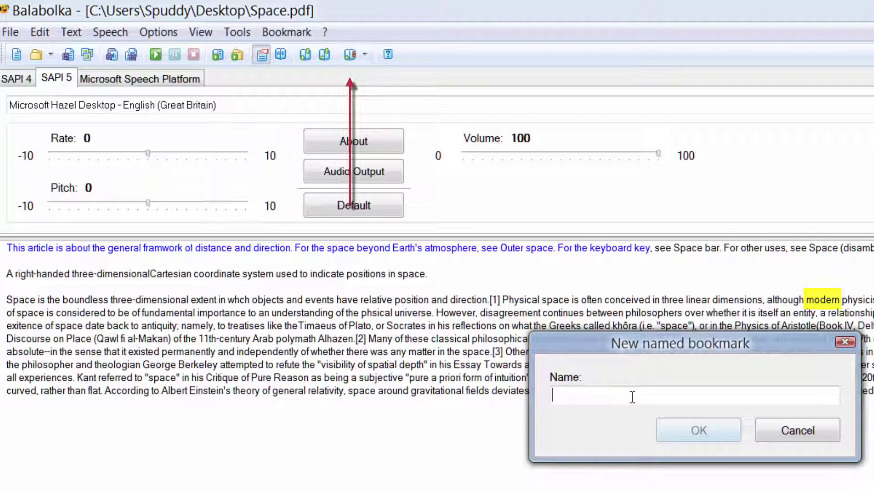
text(Mode)
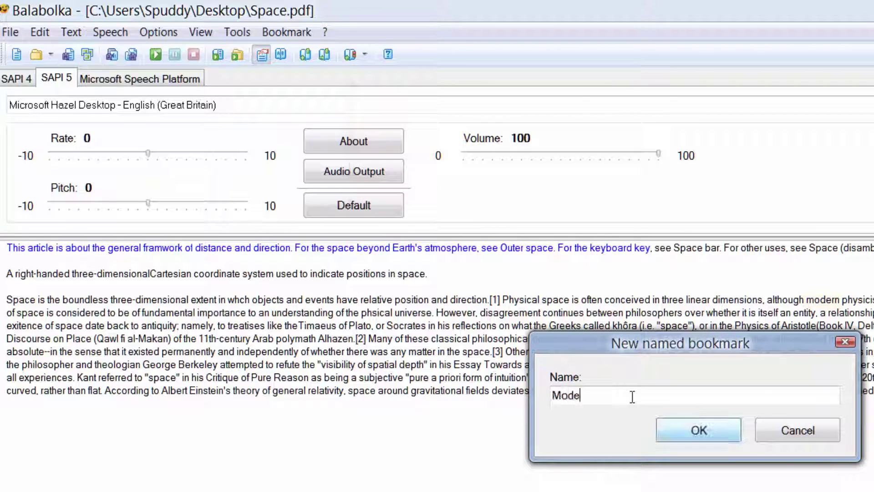
text(rn)
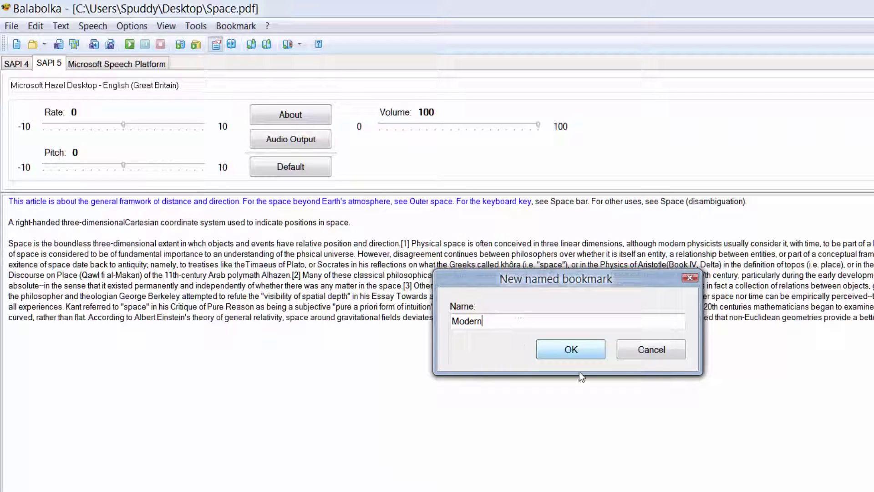
click(566, 350)
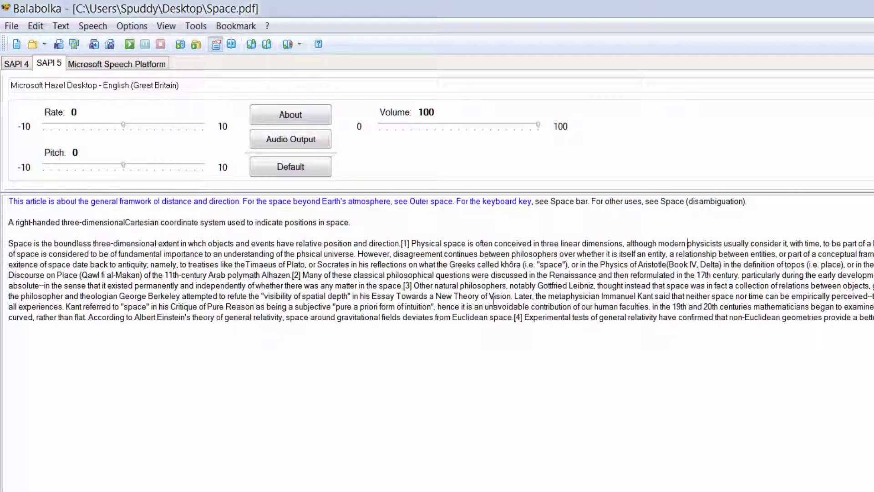
click(129, 45)
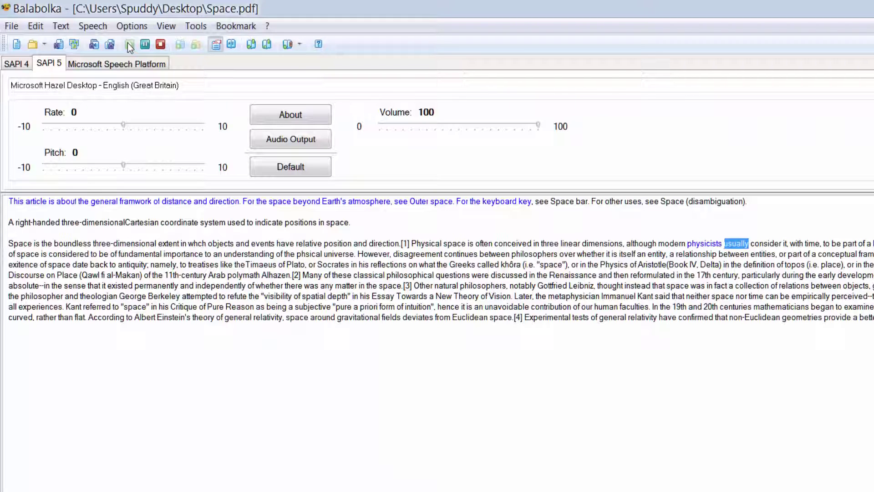
click(161, 46)
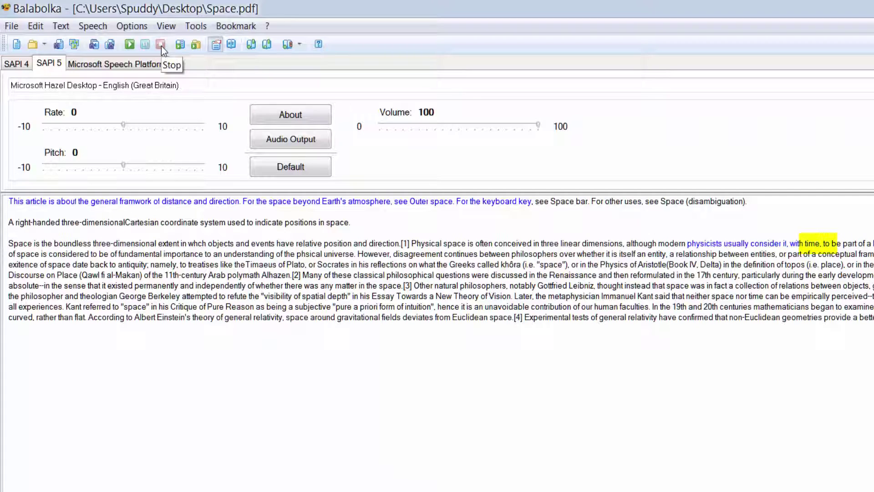
Add a second named bookmark, "Bookmark 2", just before the word "time" in the third paragraph.
click(300, 45)
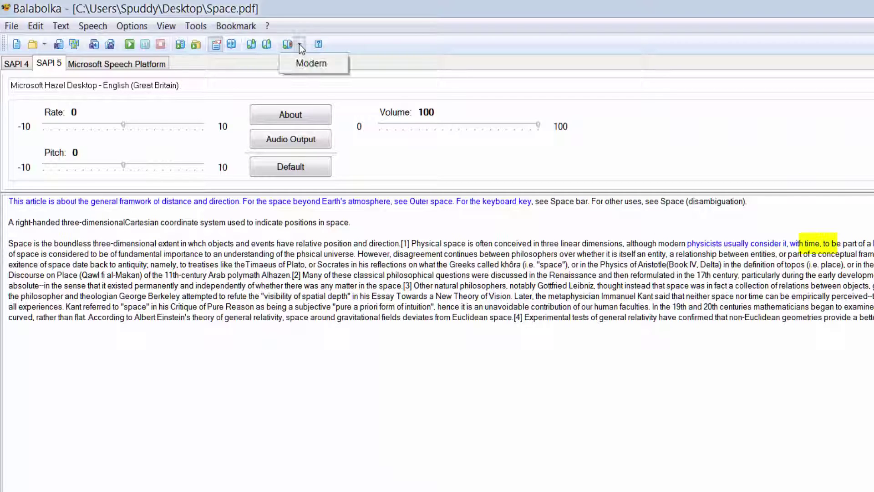
click(286, 47)
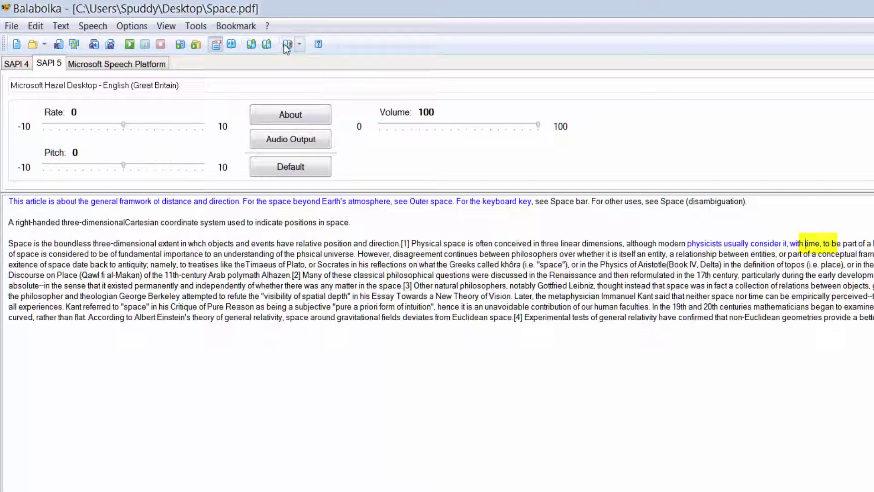
click(286, 48)
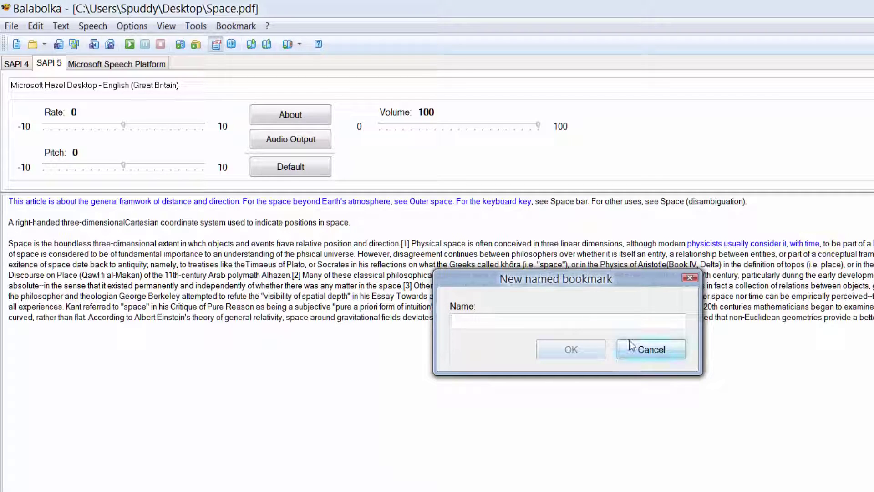
text(Book)
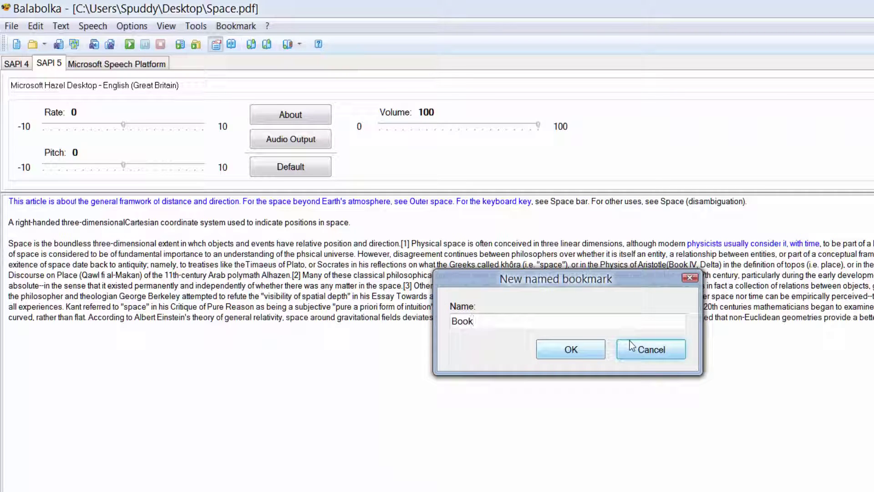
text(mark 2)
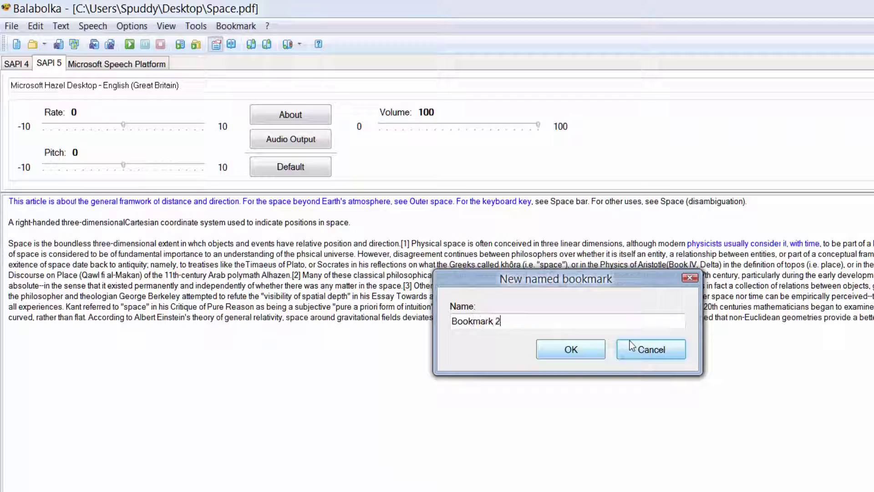
key(Return)
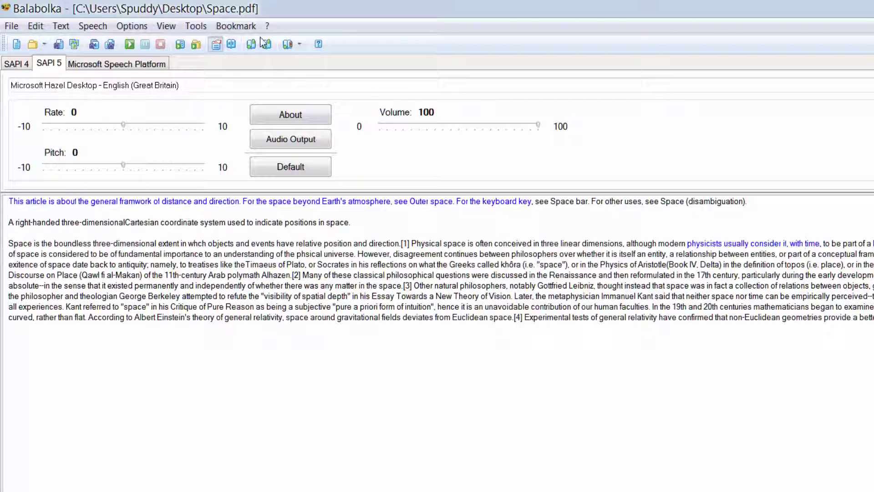
Go to the named bookmark "Bookmark 2", read the text aloud from there, and stop the reading.
click(299, 45)
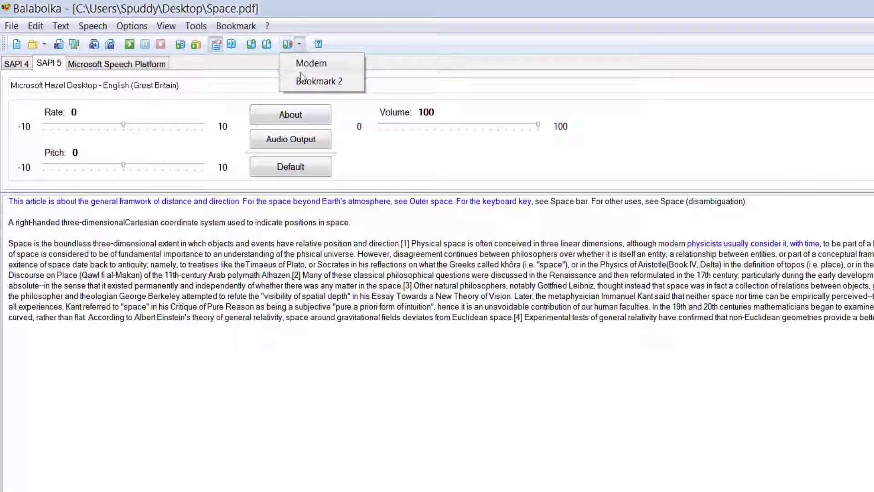
click(319, 81)
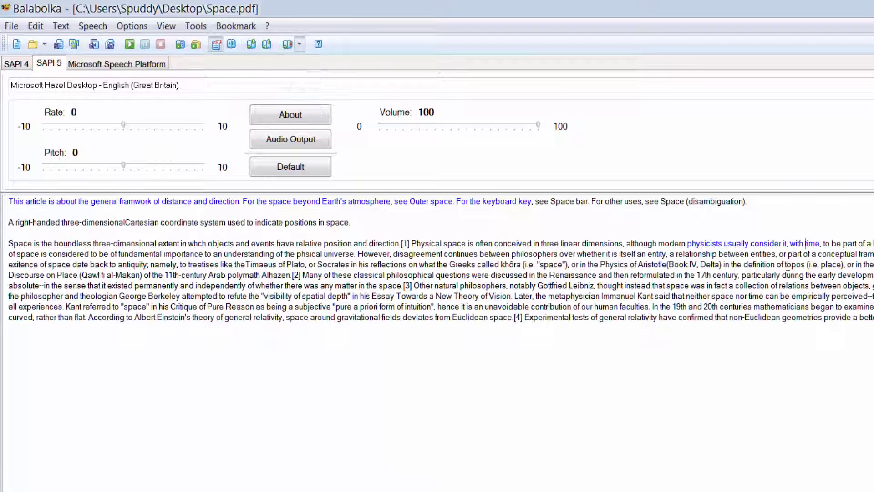
click(129, 44)
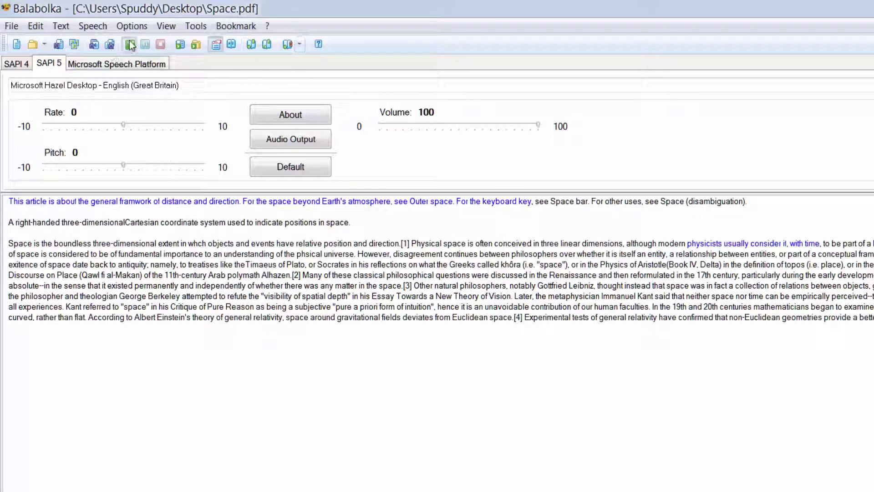
click(161, 46)
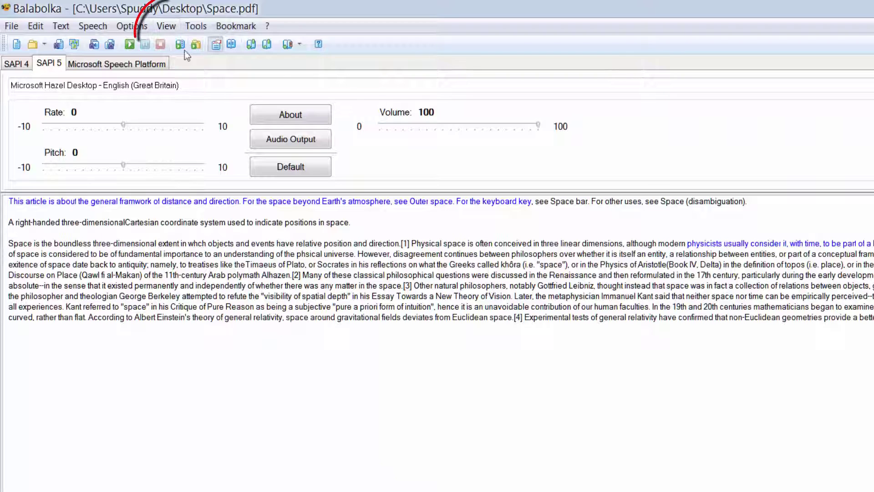
Look over the available interface languages and the highlighting colour choices in Font and Colors, leaving the colour as it is.
click(165, 32)
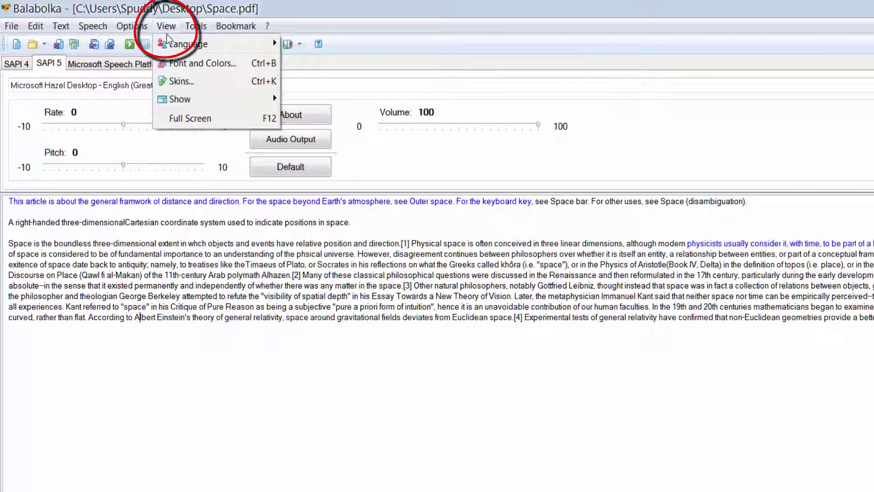
mouse_move(173, 43)
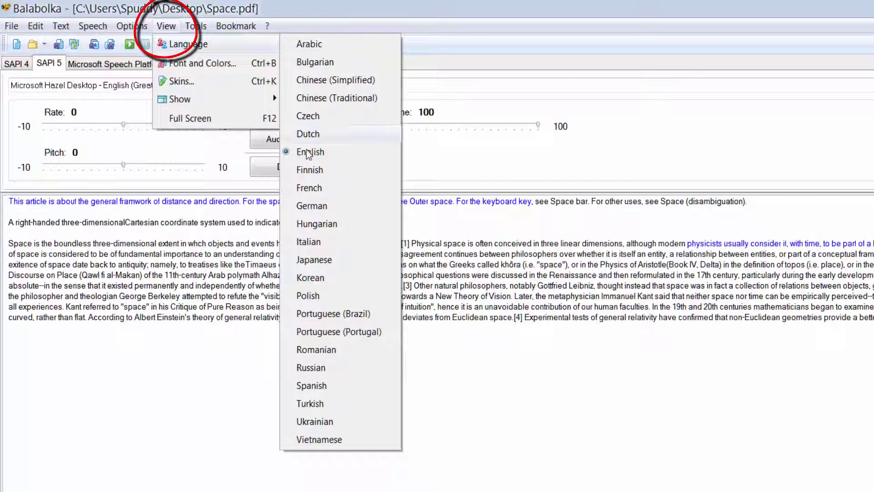
click(227, 64)
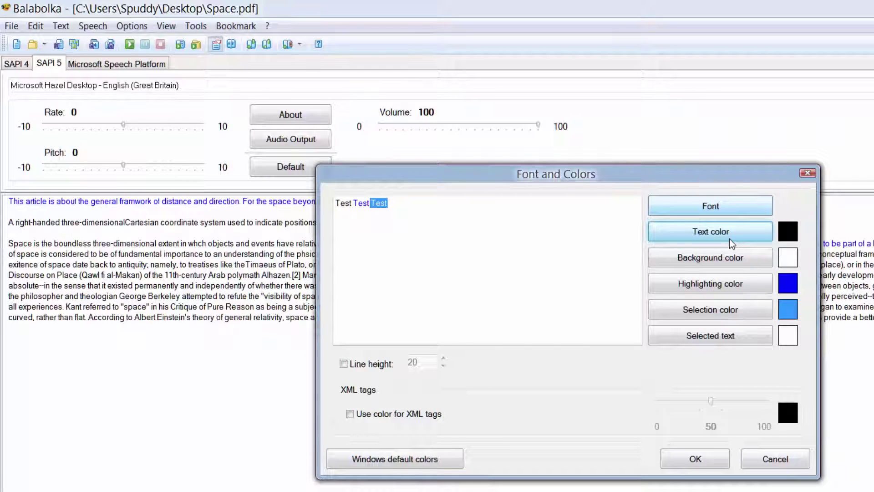
click(725, 285)
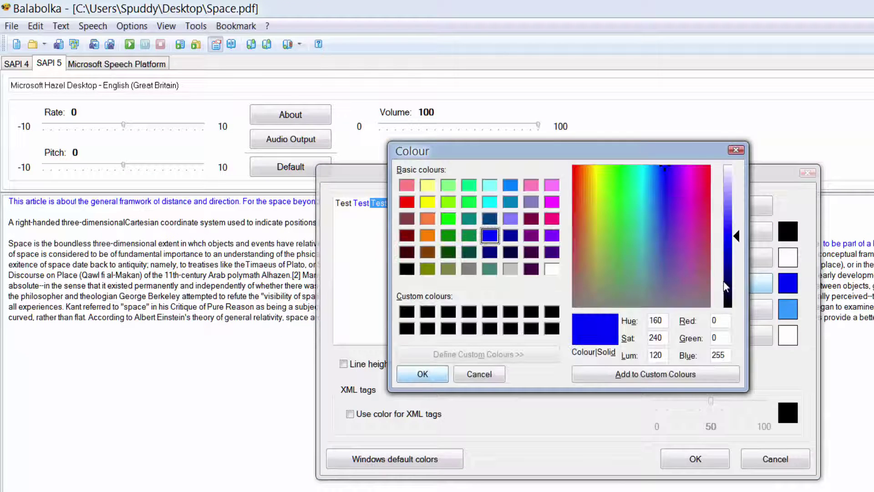
click(475, 379)
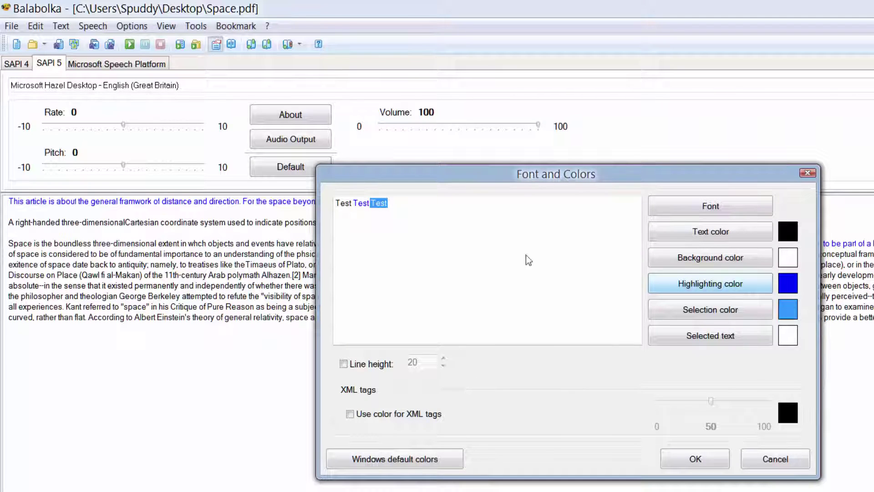
Look through the available fonts for the text without choosing one, and close the Font and Colors settings.
click(737, 204)
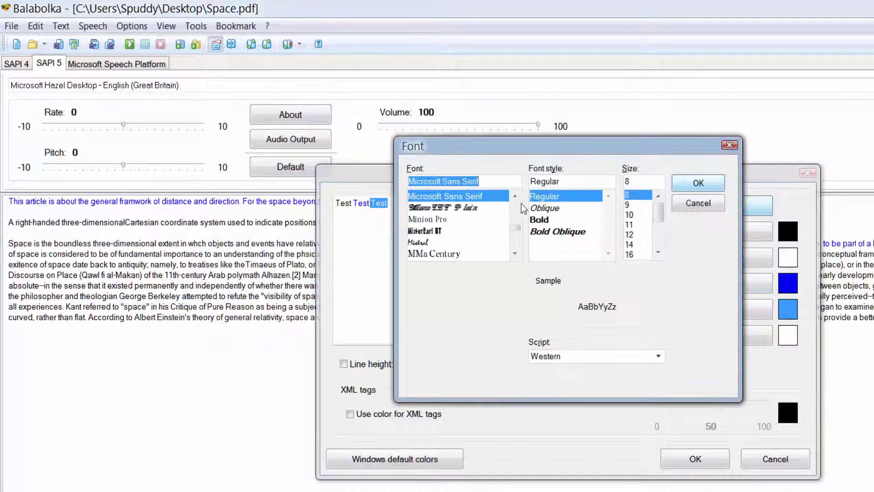
scroll(515, 229, down, 1)
scroll(516, 248, down, 2)
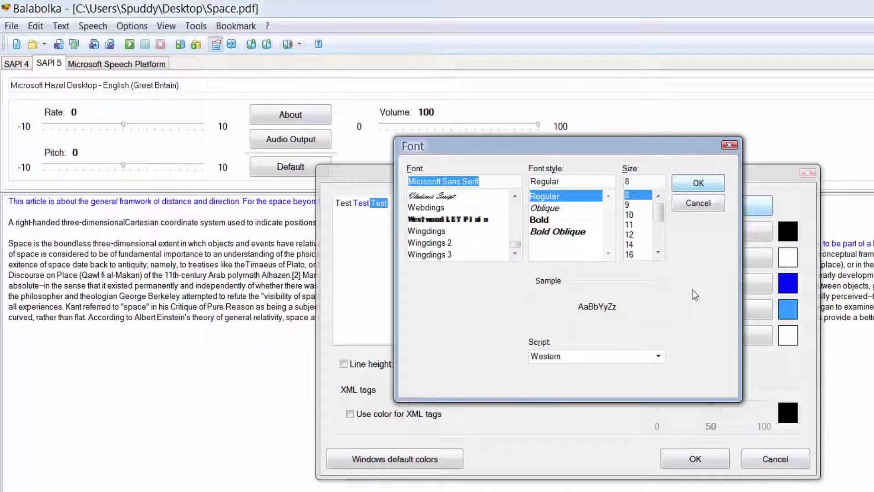
click(696, 204)
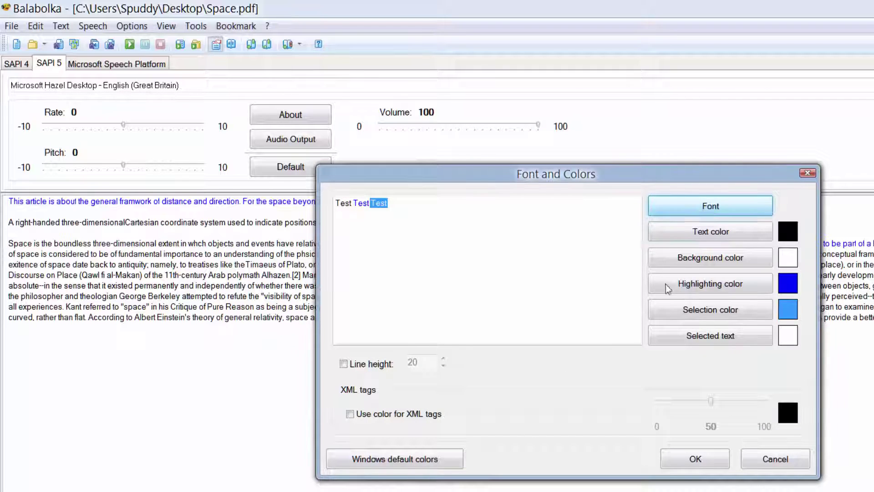
click(695, 459)
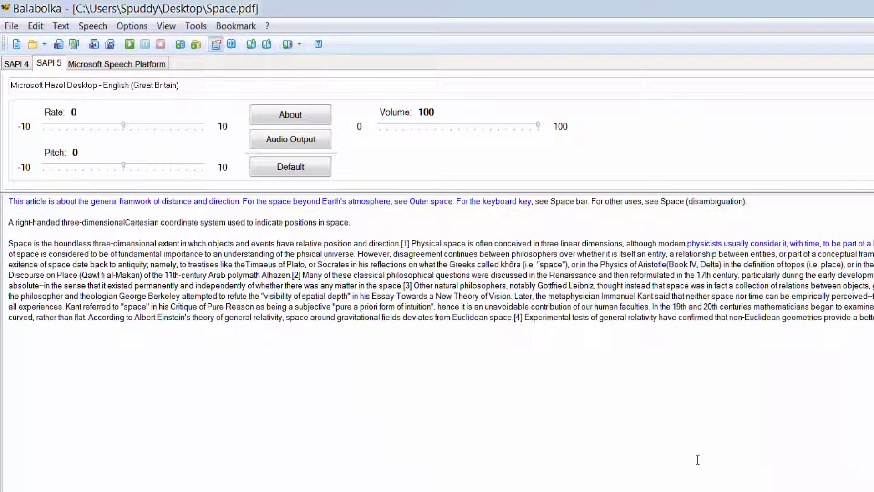
Turn on the display of spelling errors in the document text.
click(166, 27)
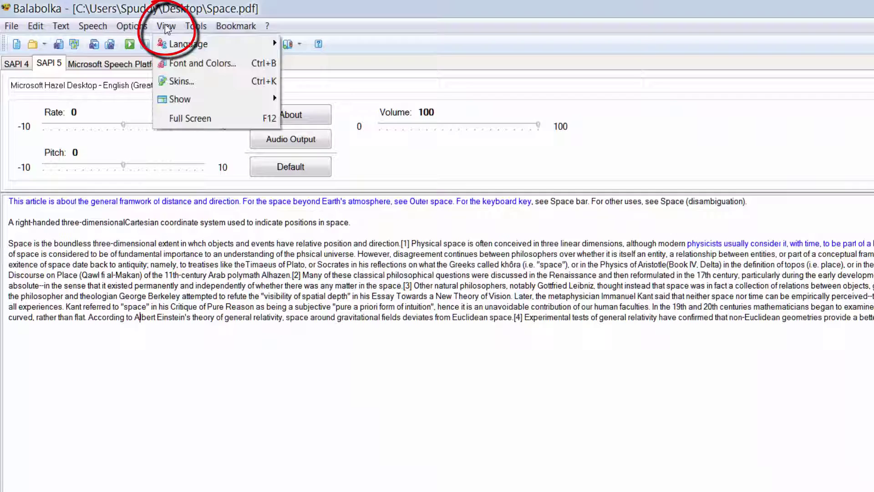
mouse_move(182, 99)
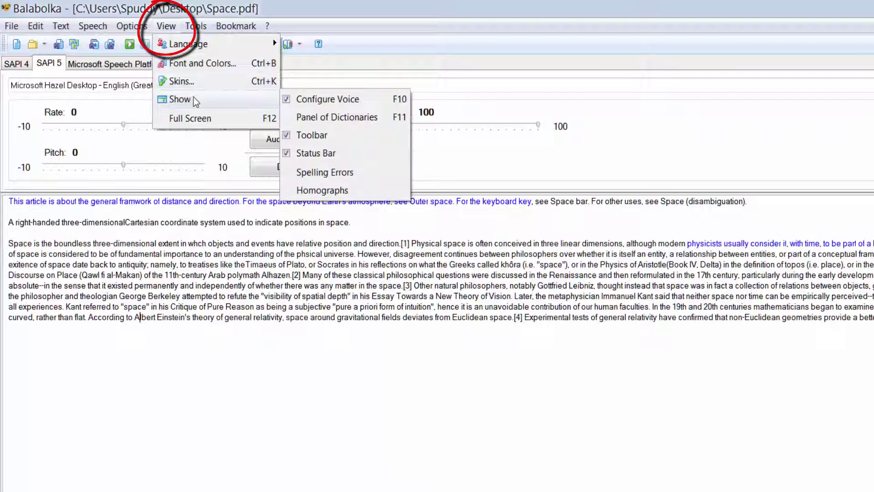
click(321, 172)
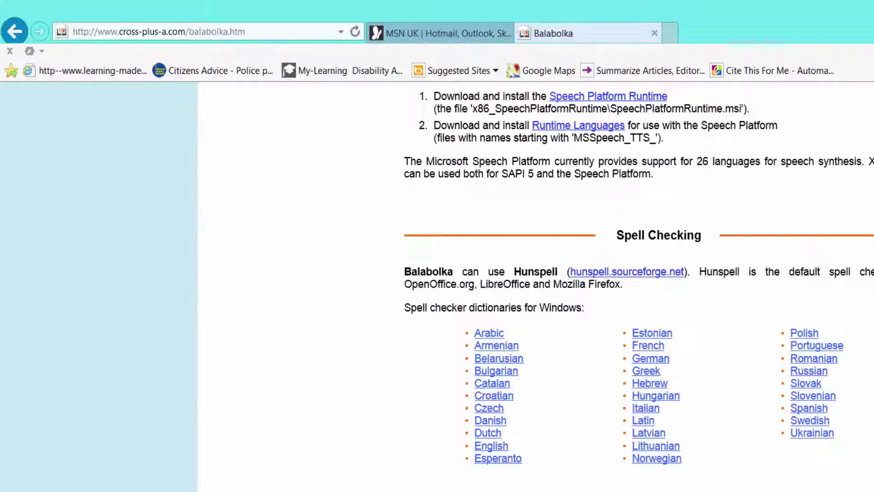
In the browser, look through the Balabolka web page from the program description and voices down to the spell checker dictionaries.
scroll(452, 180, up, 15)
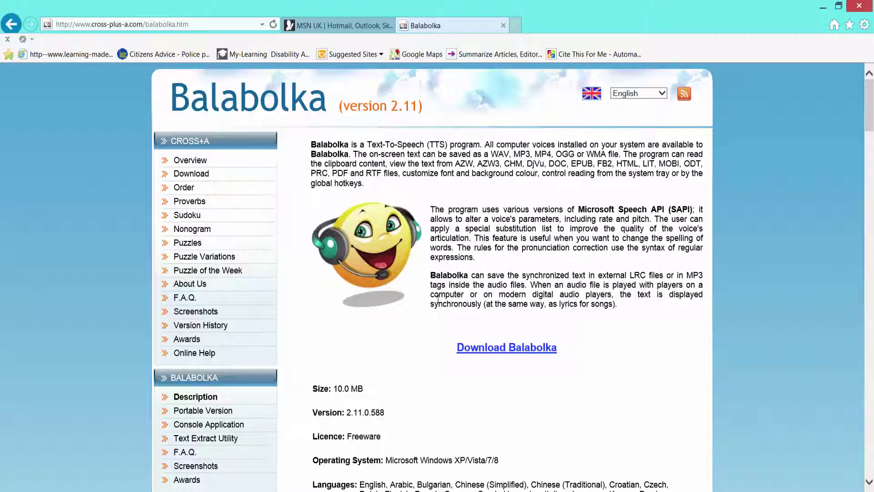
scroll(438, 299, down, 10)
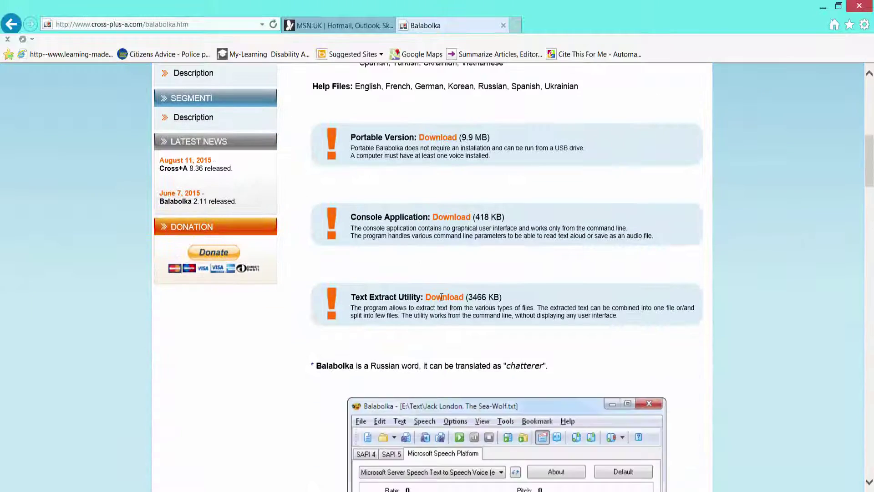
scroll(473, 300, down, 14)
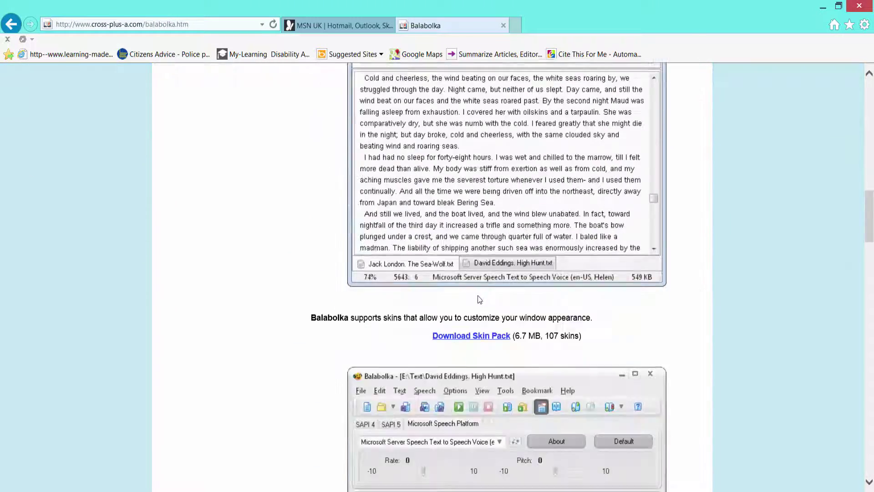
scroll(478, 301, down, 1)
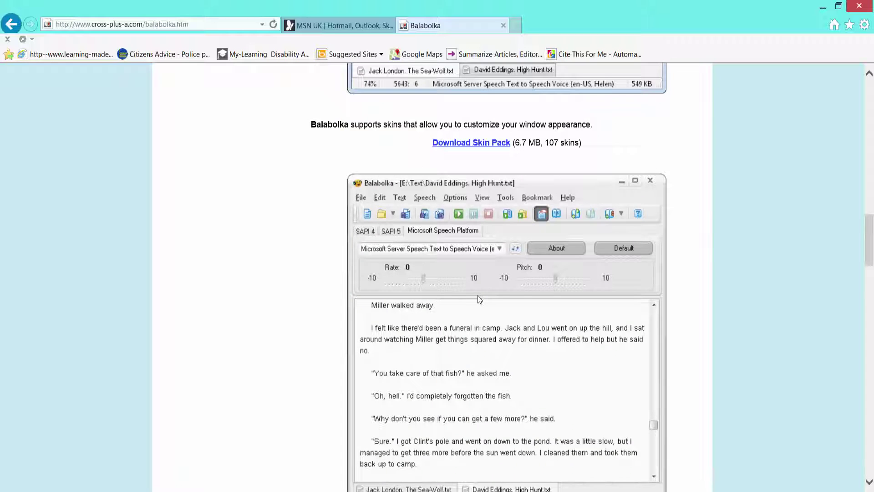
scroll(477, 296, down, 8)
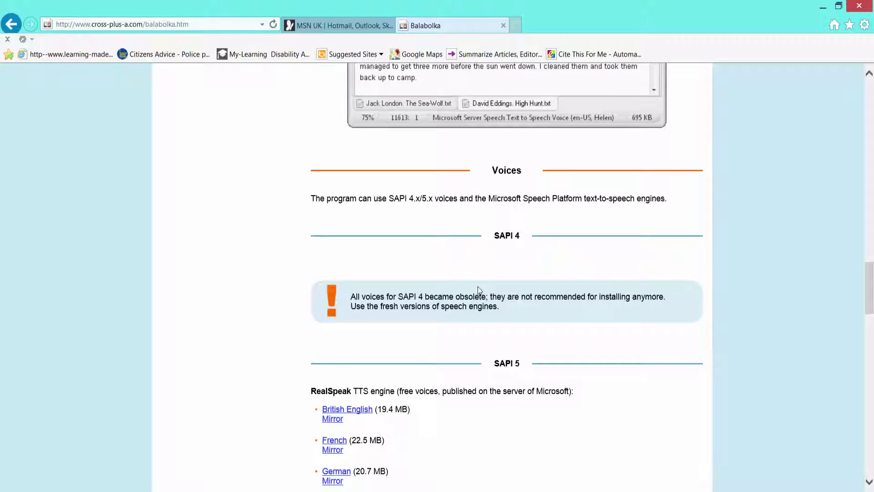
scroll(478, 289, down, 4)
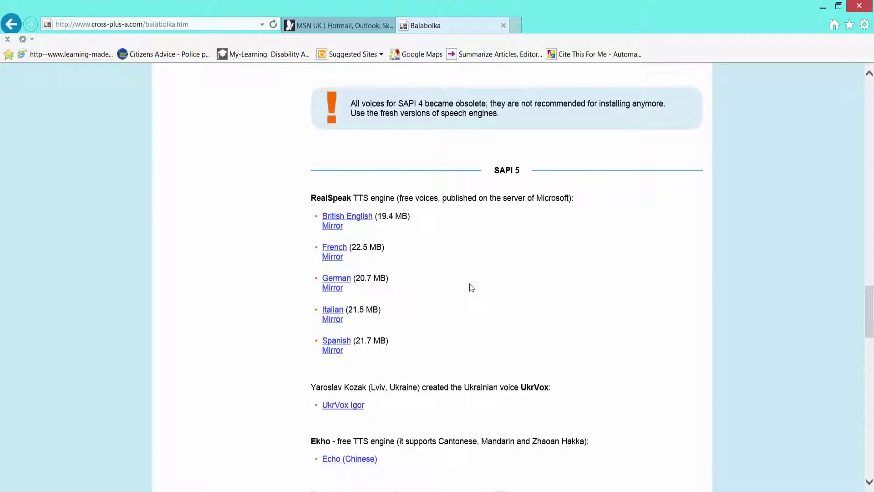
scroll(469, 285, down, 10)
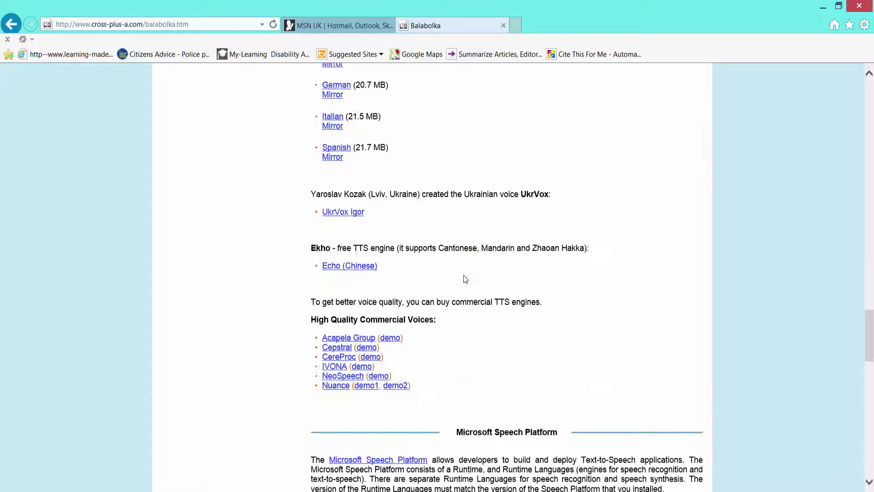
scroll(464, 278, down, 3)
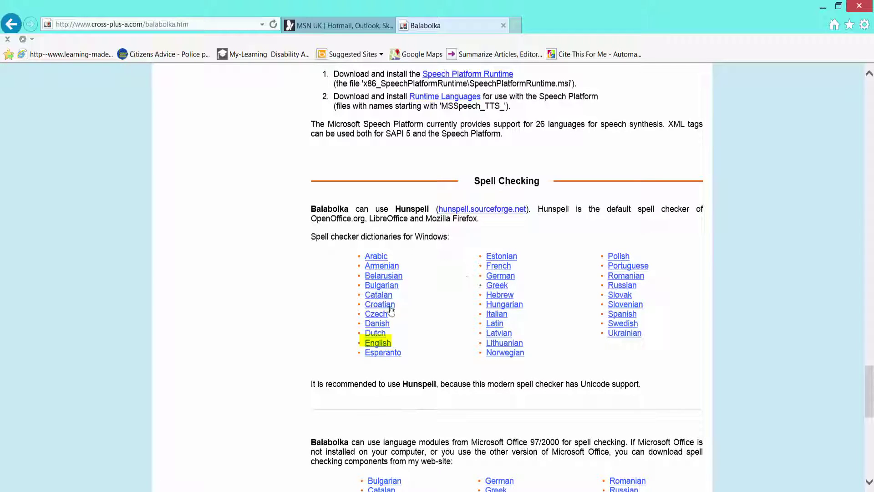
Download the English Hunspell dictionary archive, open it and launch the hunspell_English.exe installer from it.
click(371, 344)
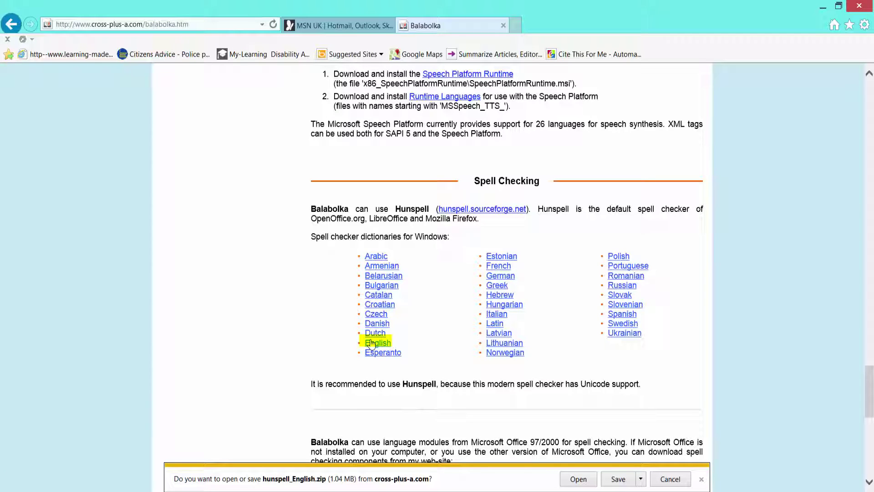
click(576, 483)
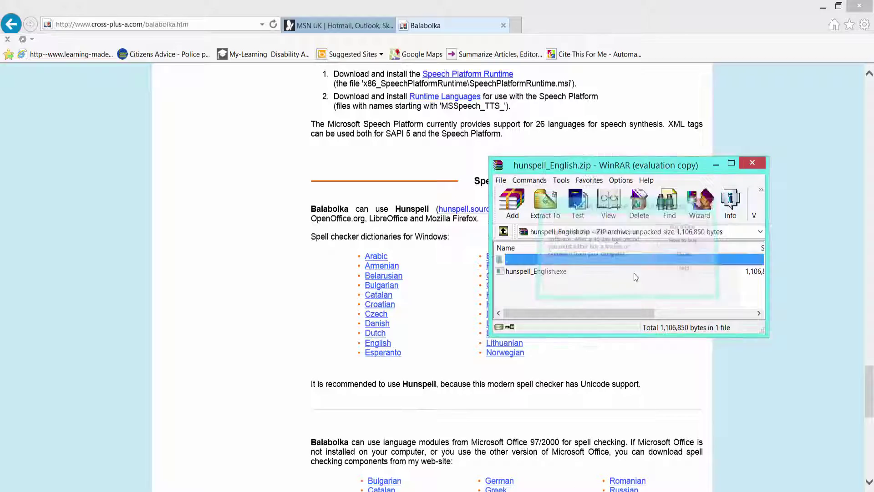
click(528, 271)
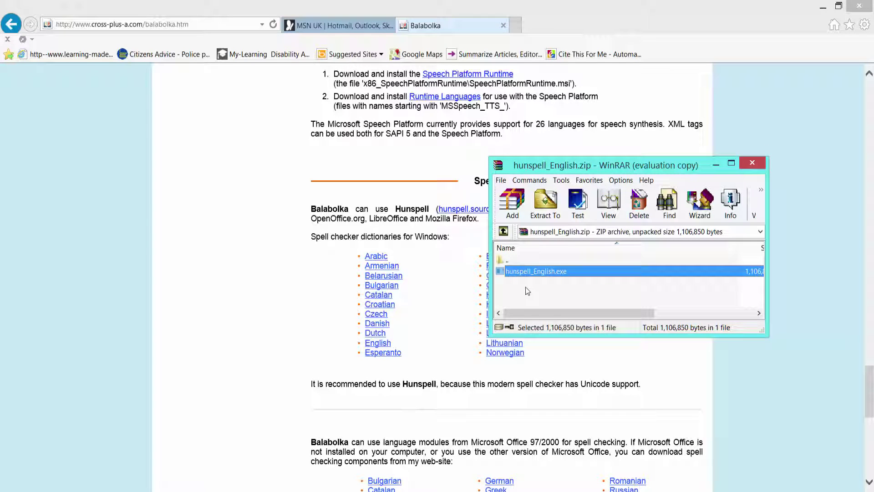
double_click(521, 271)
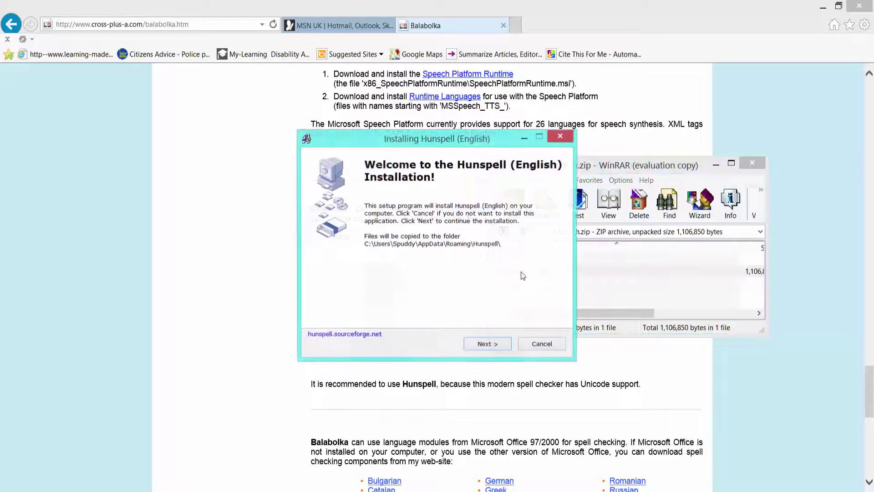
Install Hunspell with only English (United Kingdom) selected, finish the setup and close the archive window.
click(498, 345)
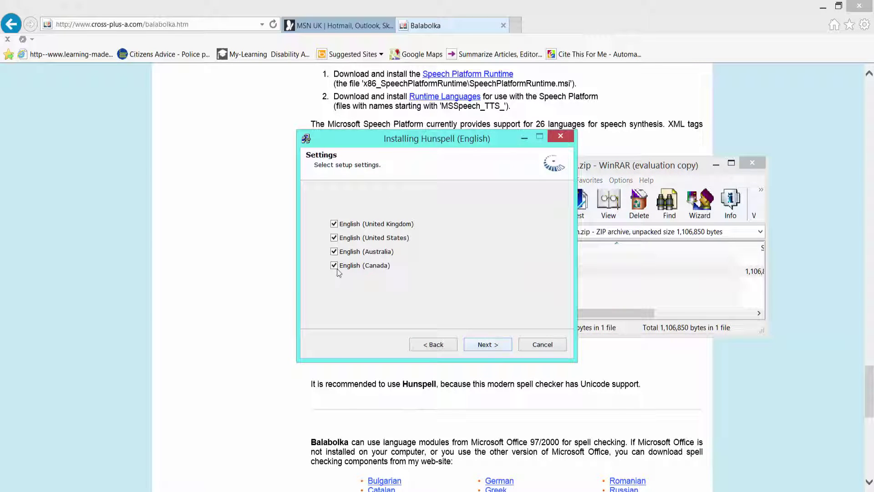
click(334, 266)
click(334, 252)
click(334, 238)
click(481, 345)
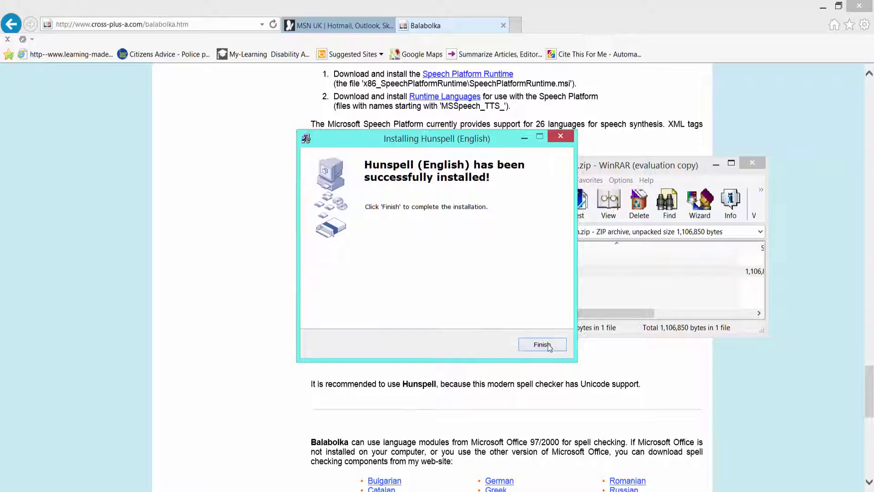
click(542, 345)
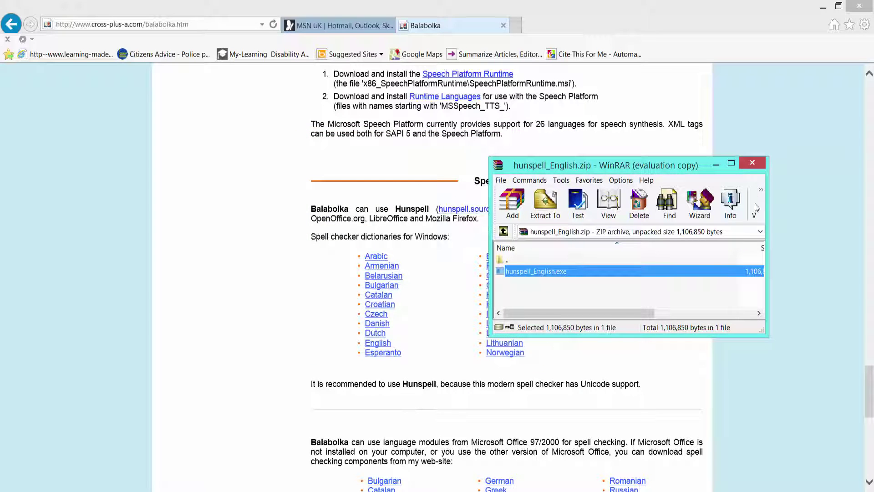
click(749, 164)
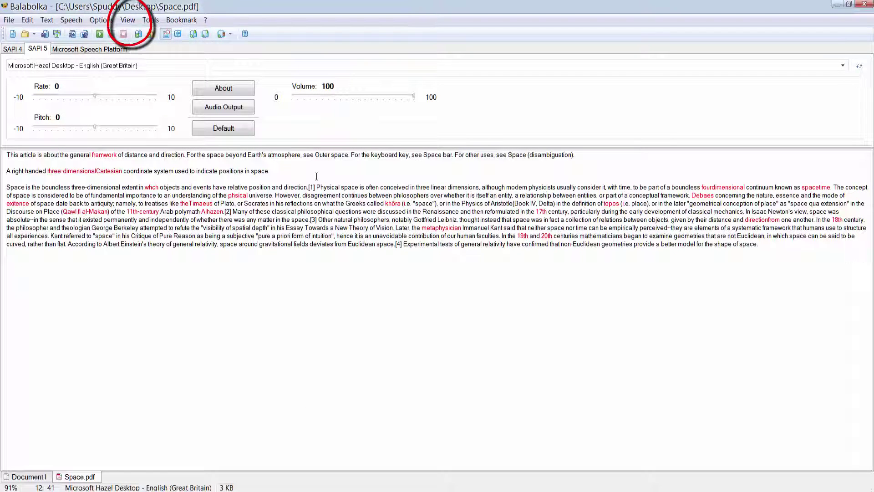
In Balabolka, turn the display of spelling errors off and back on for Space.pdf.
click(128, 20)
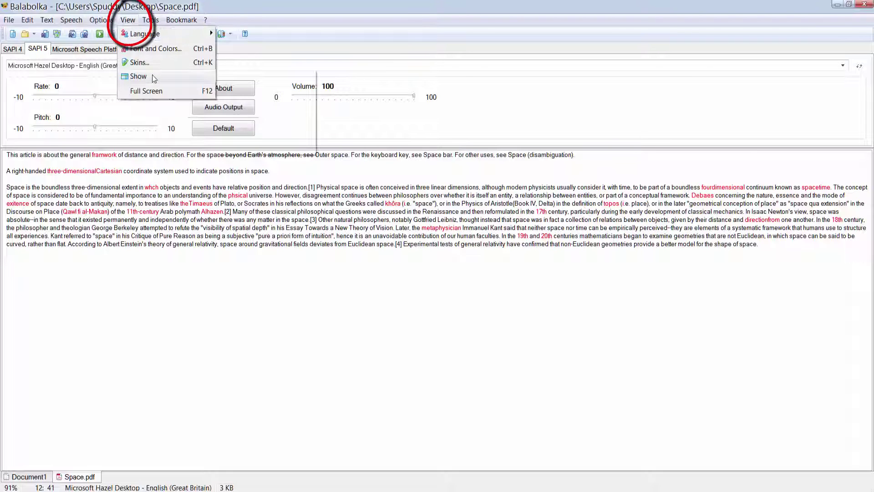
mouse_move(157, 76)
click(259, 132)
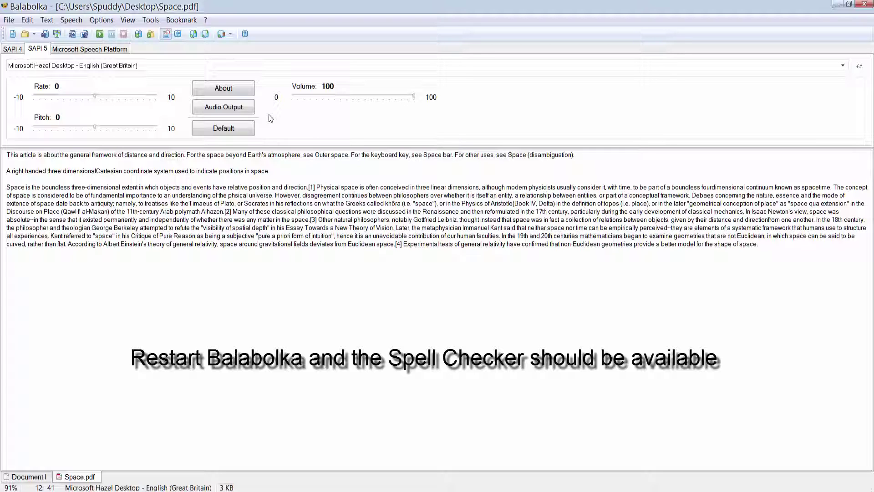
click(128, 20)
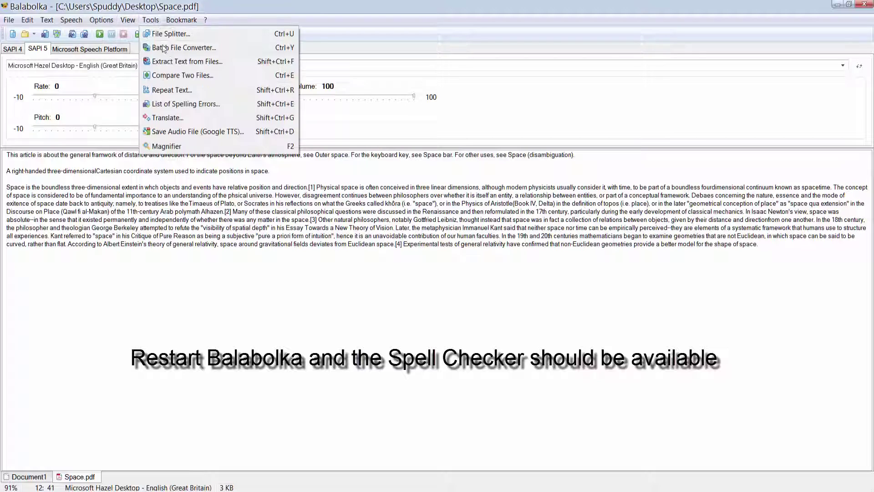
mouse_move(145, 77)
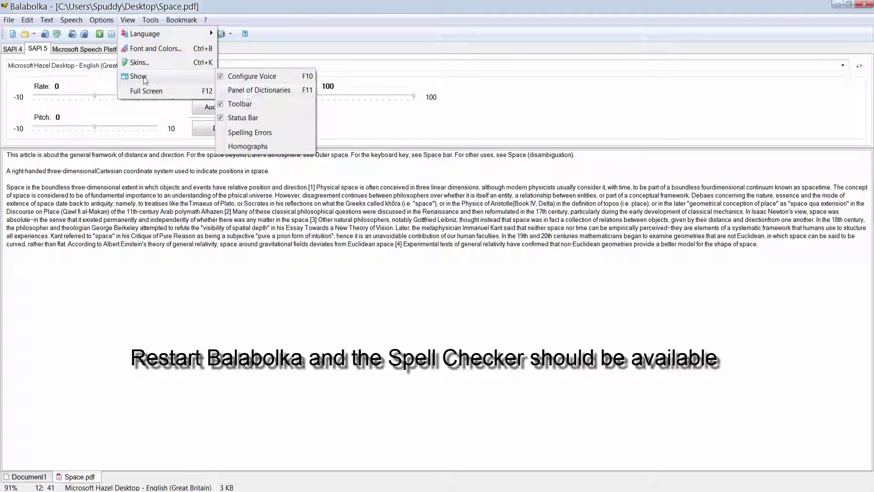
click(250, 133)
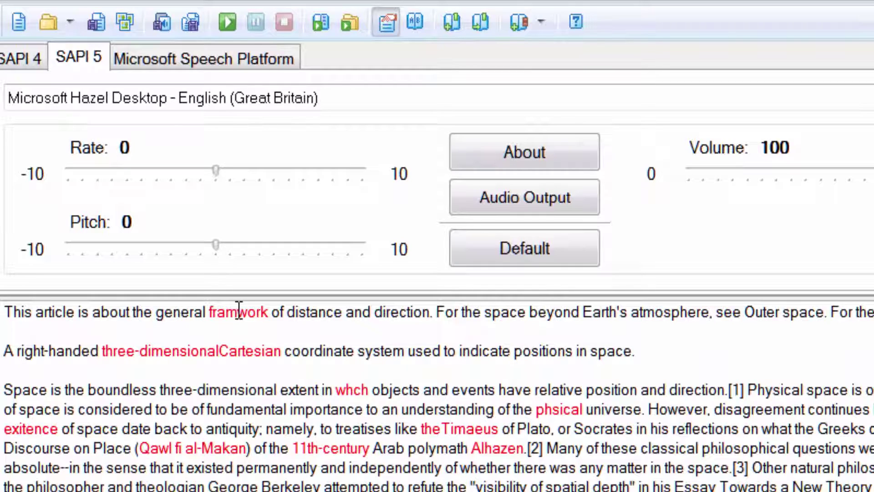
Correct "framwork" to the suggested "framework" and add "metaphysician" to the spelling dictionary.
right_click(238, 312)
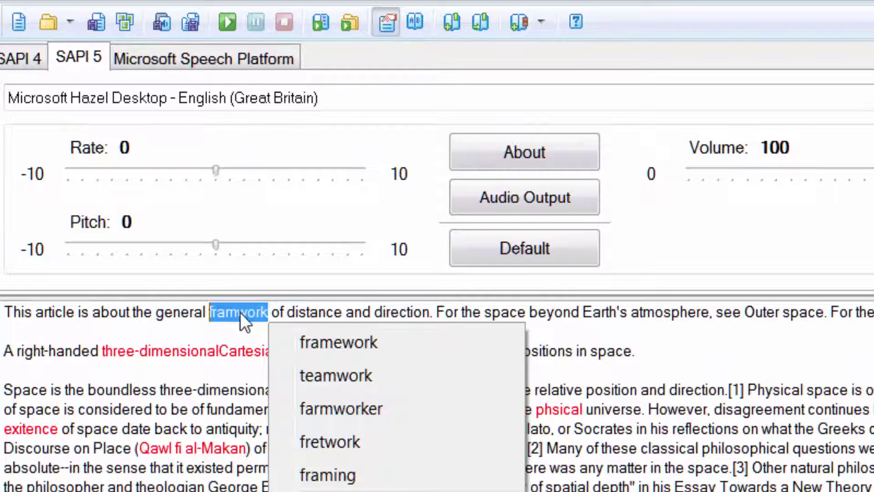
click(315, 346)
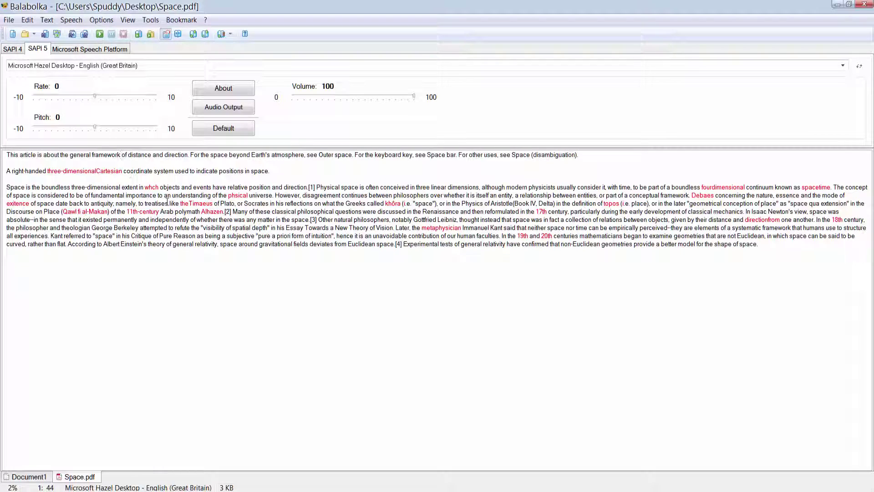
click(461, 227)
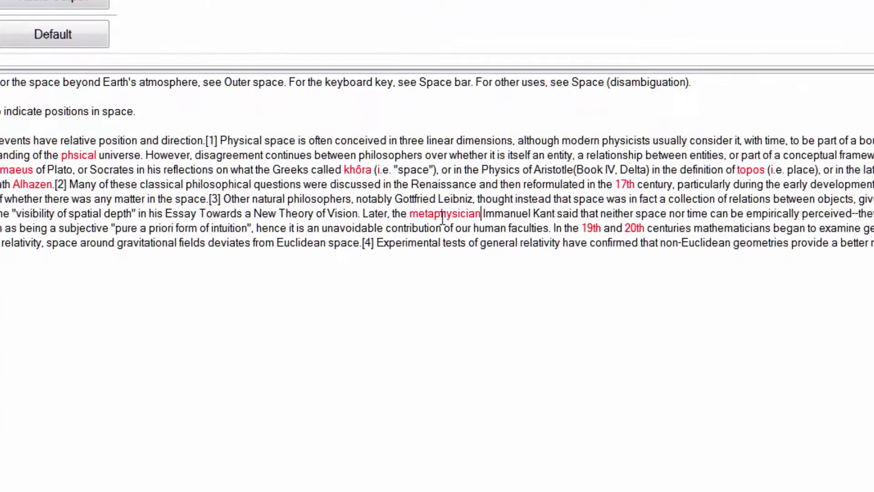
click(442, 214)
right_click(441, 215)
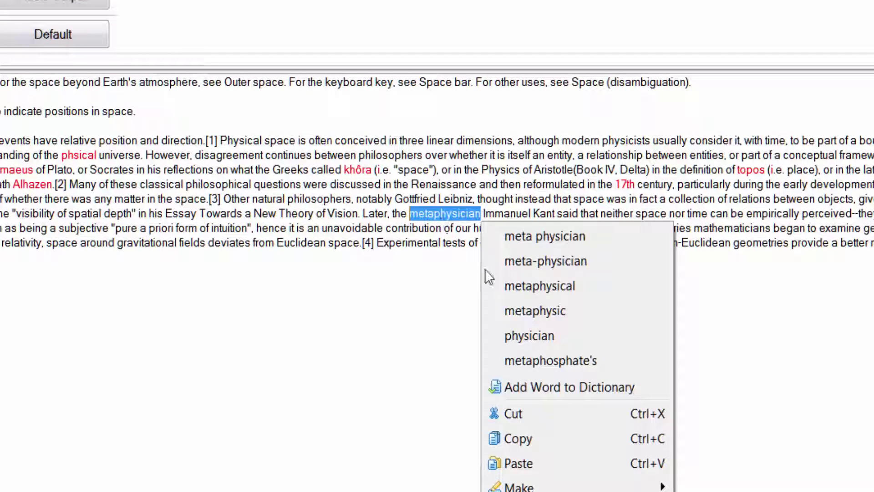
click(547, 386)
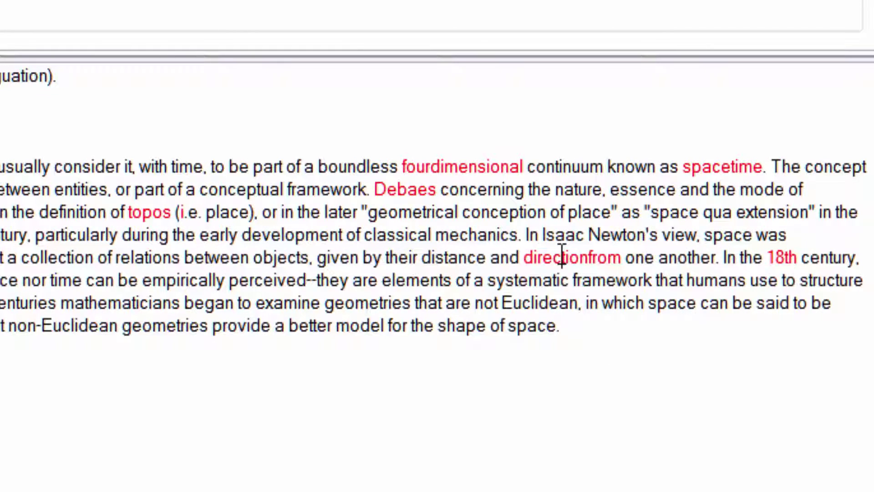
Replace "directionfrom" with the suggested "direction from" and turn off the display of spelling errors.
right_click(563, 255)
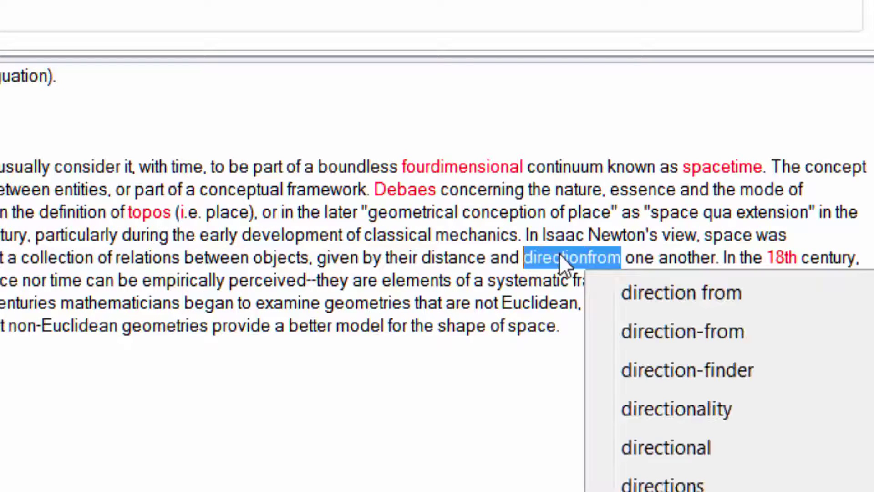
click(629, 292)
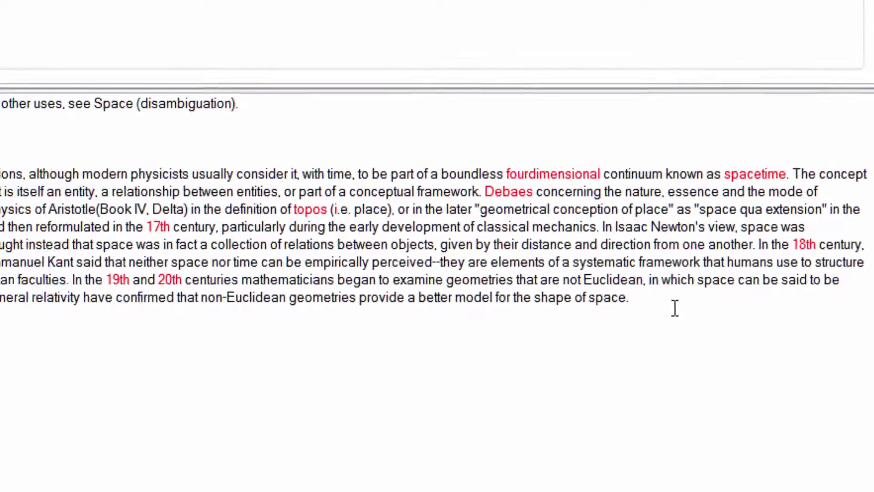
click(128, 20)
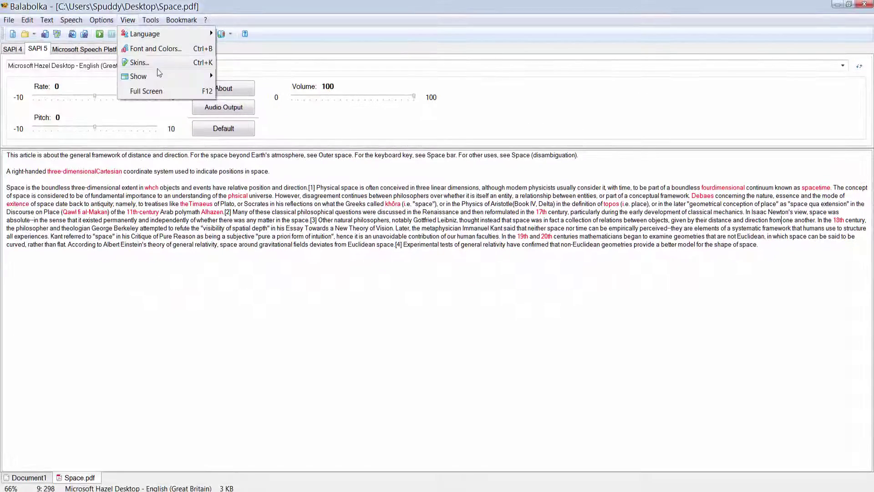
mouse_move(158, 76)
click(256, 131)
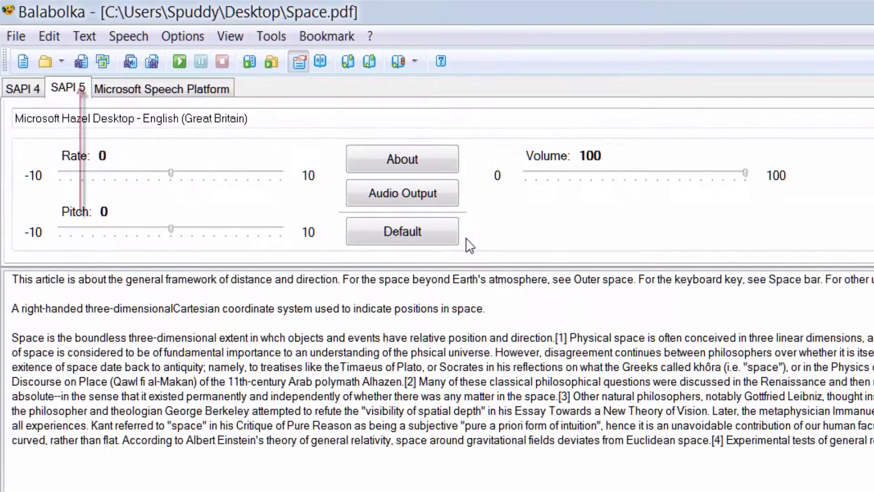
Look over the file types available for saving the document as text, and close the dialog without saving.
click(81, 62)
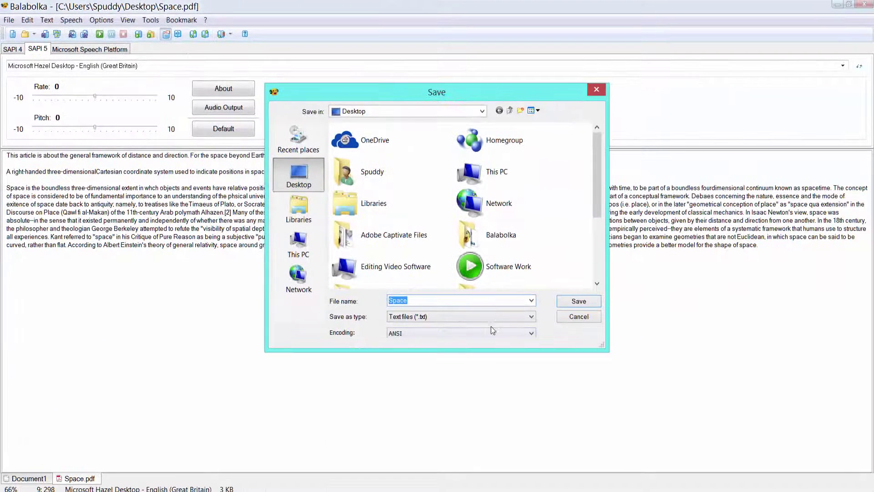
click(493, 318)
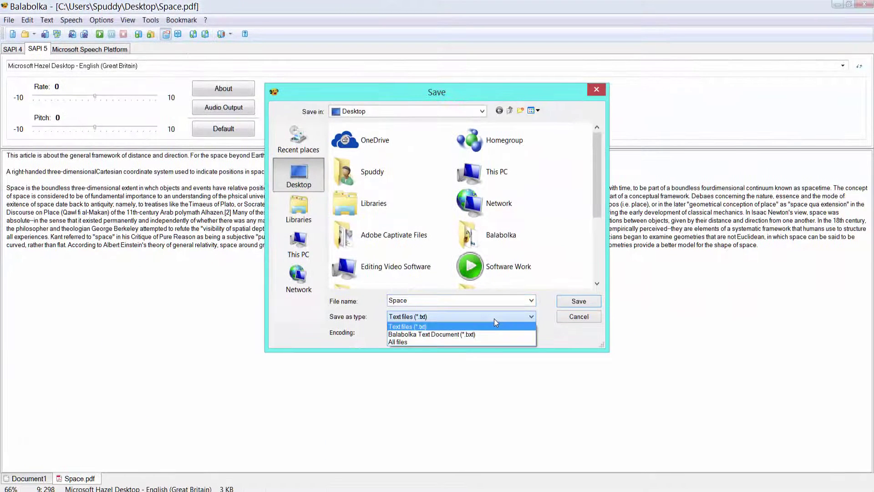
click(493, 319)
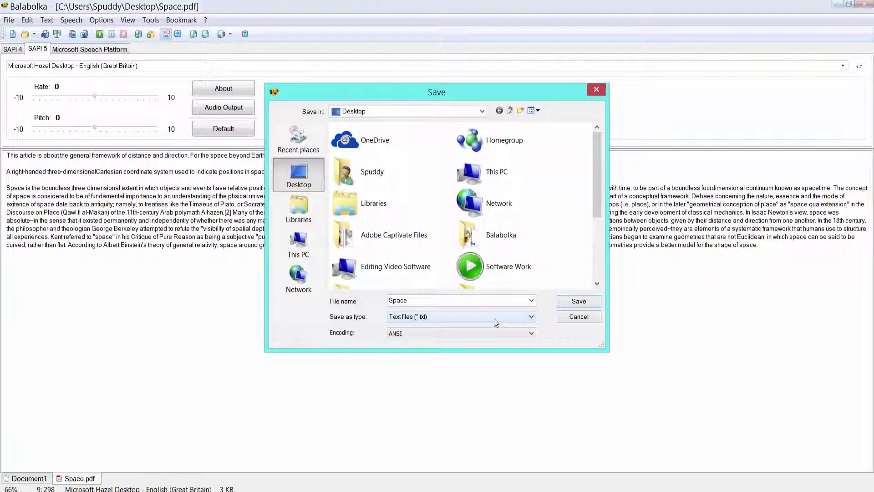
click(577, 317)
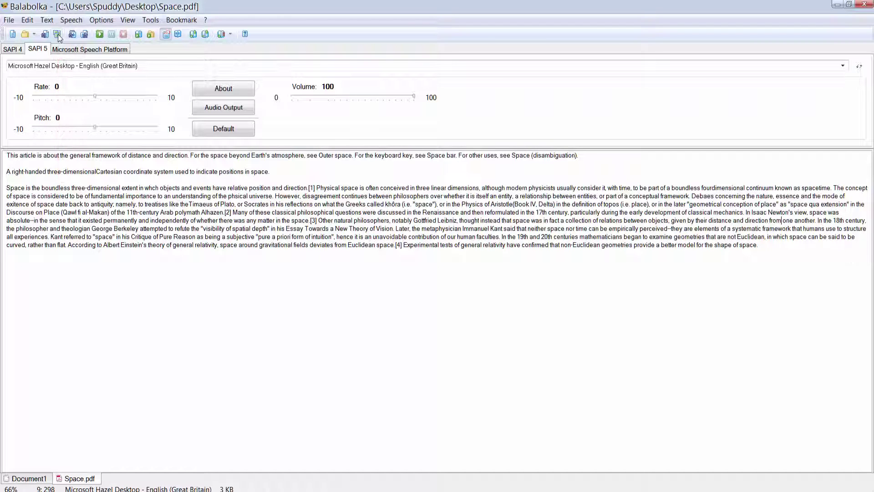
View the image extracted from Space.pdf, zoom it in and out, return it to actual size and close the viewer.
click(58, 34)
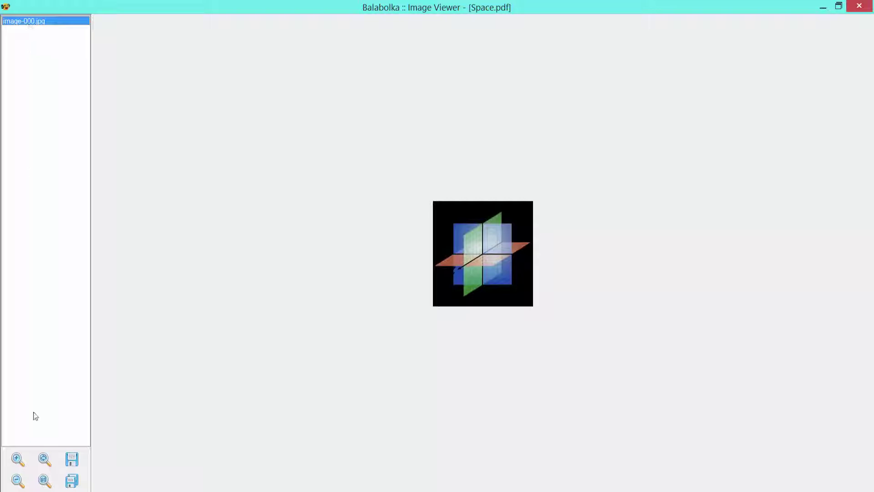
click(18, 458)
click(17, 459)
click(17, 458)
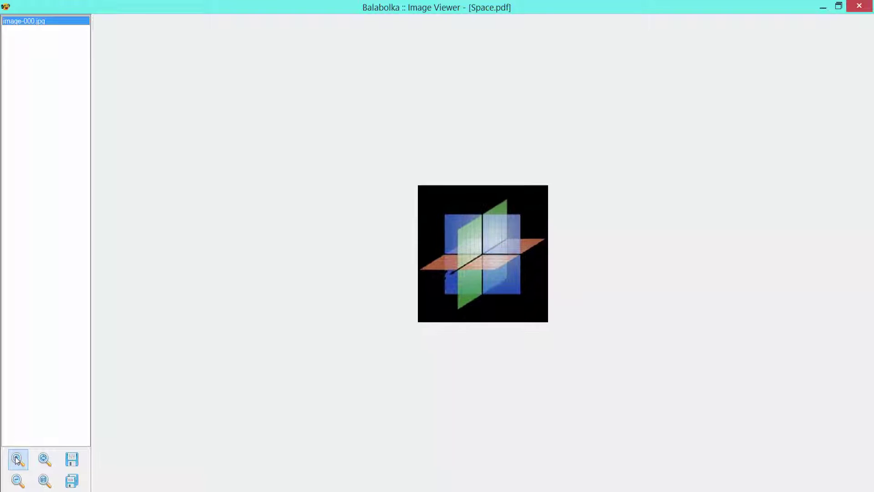
click(18, 459)
click(18, 481)
click(19, 481)
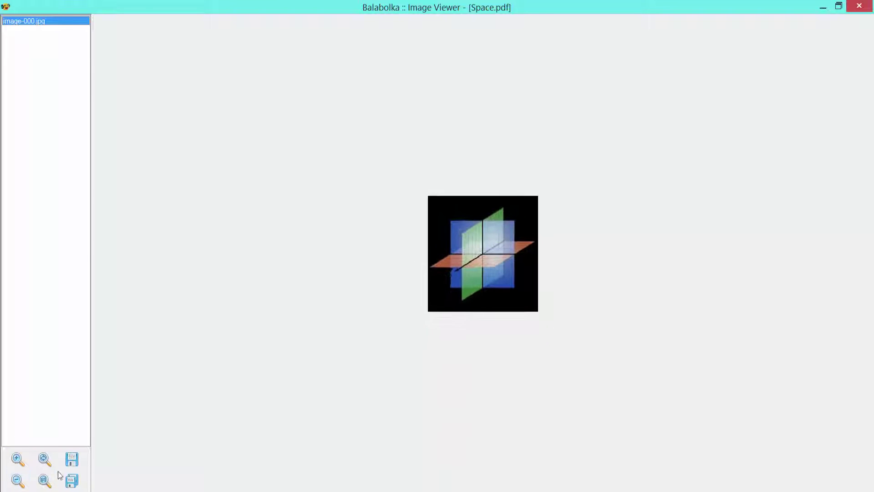
click(44, 481)
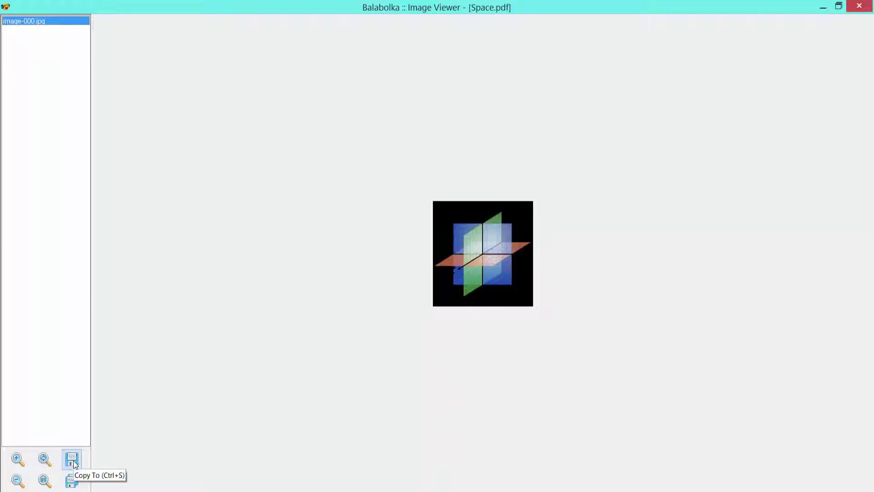
click(859, 5)
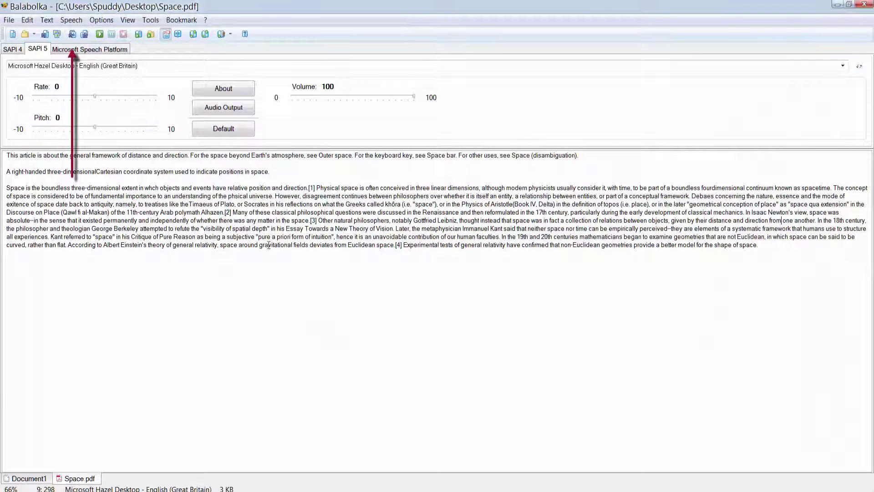
Look over the audio formats available for saving the text as an audio file, and cancel without saving.
click(74, 35)
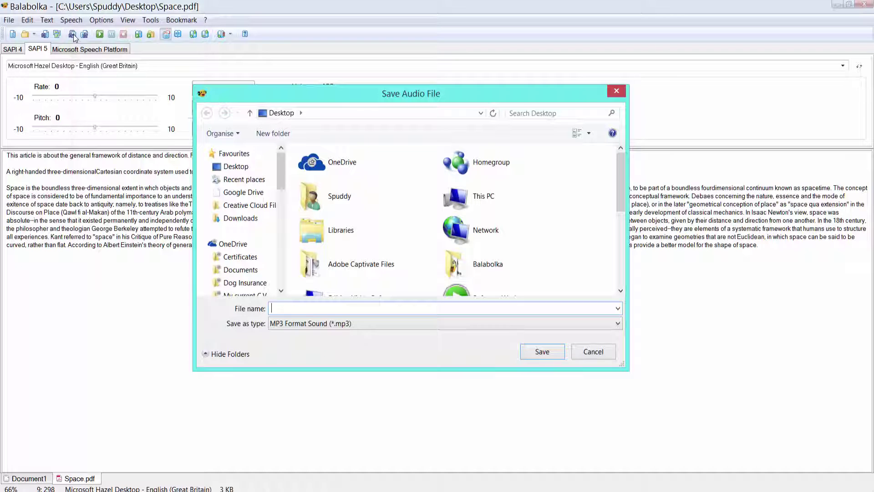
click(332, 324)
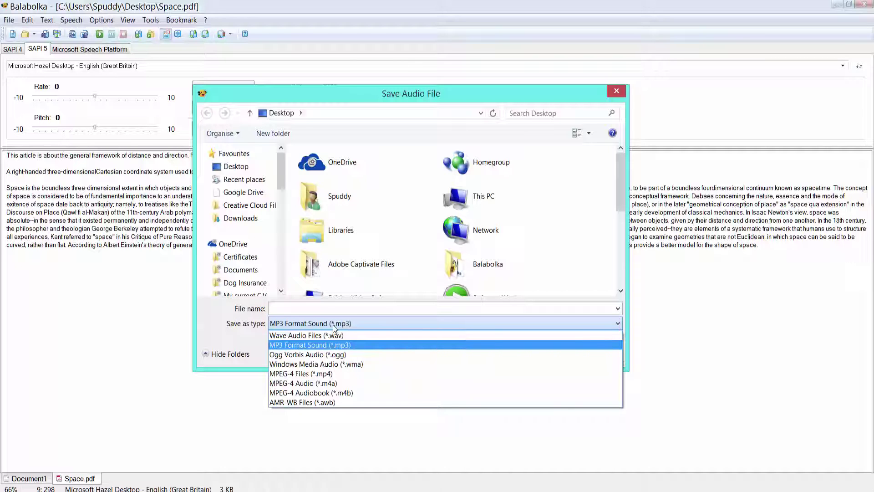
click(334, 327)
click(587, 351)
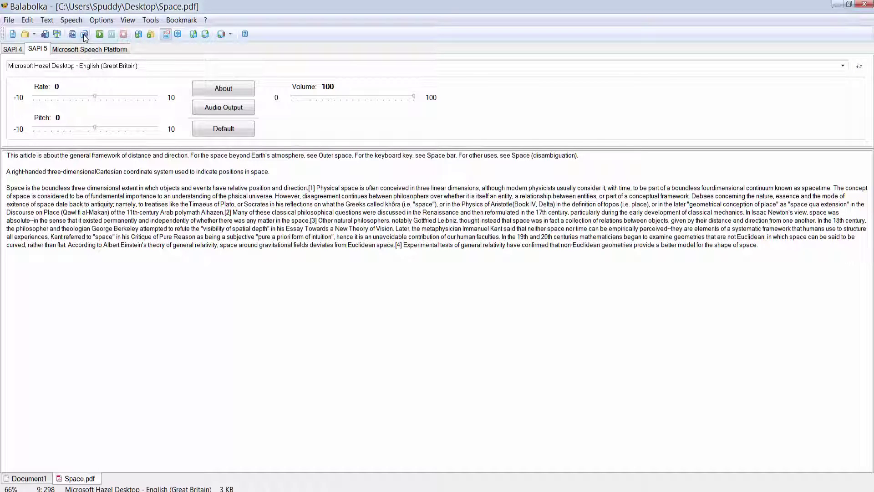
Split the third paragraph after "known as spacetime." by inserting two line breaks.
click(832, 187)
key(Return)
key(Return)
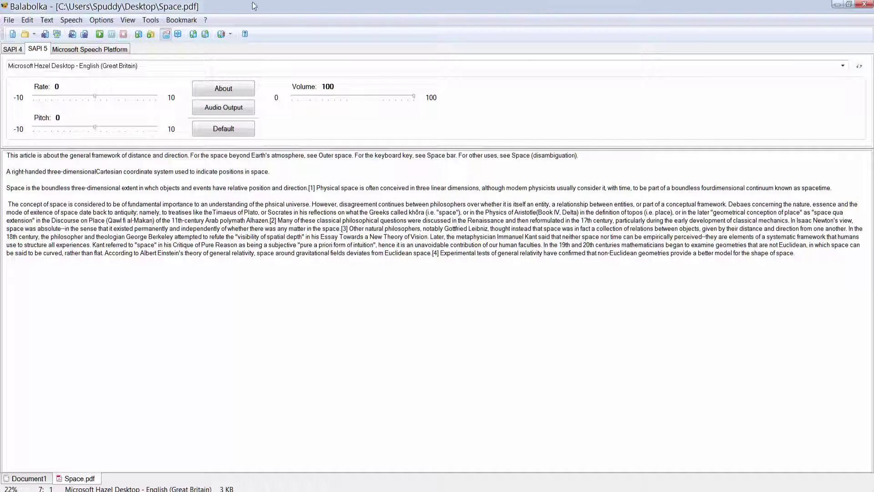
Start splitting the text into audio files, and create a Space folder inside the tester folder as the output location.
click(84, 35)
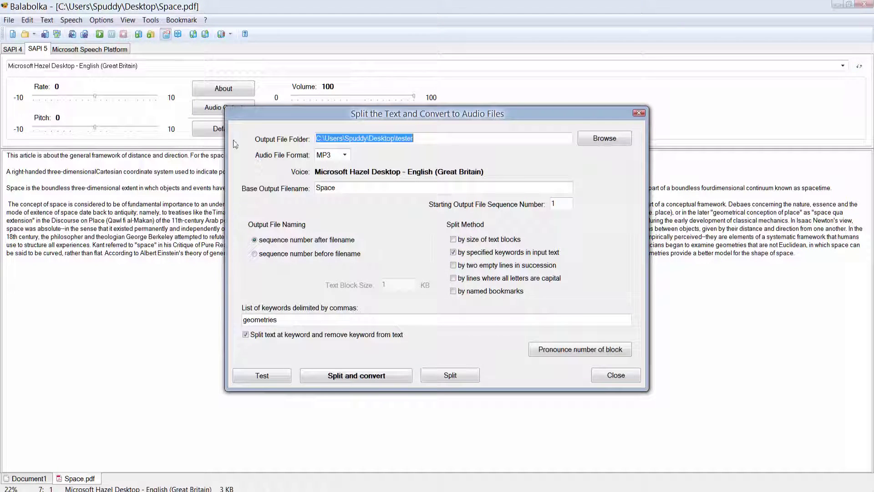
click(610, 141)
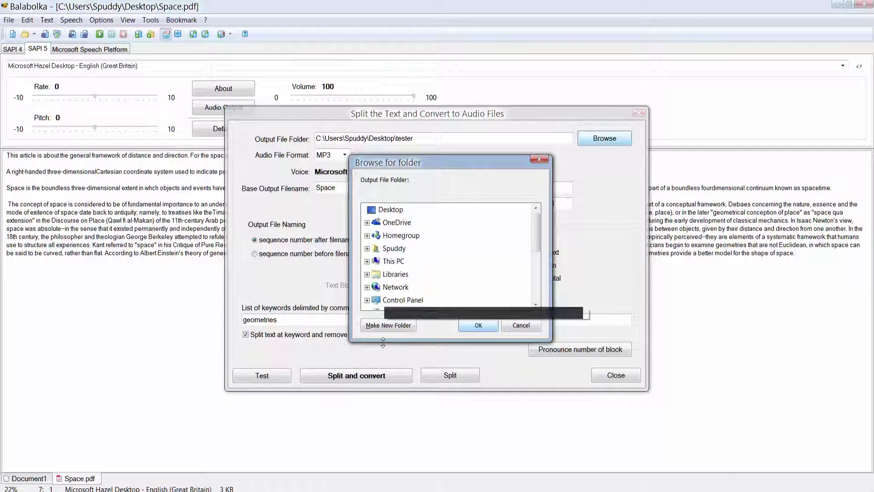
click(381, 329)
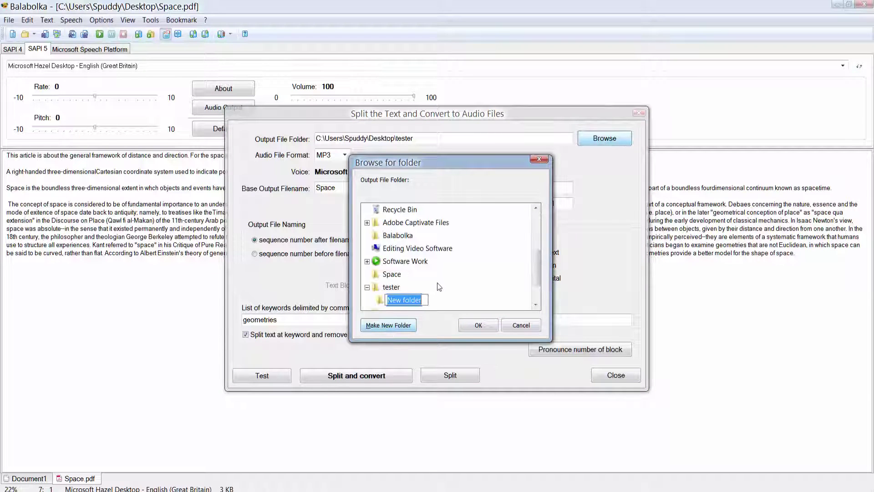
text(Space)
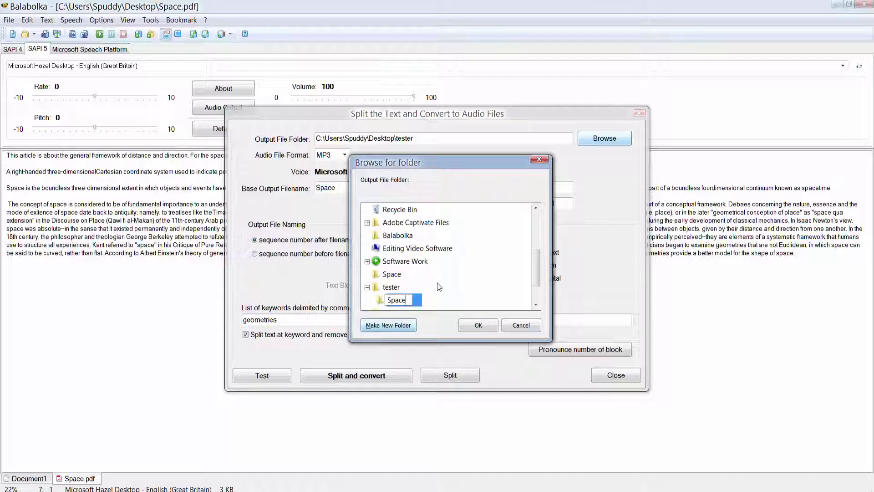
key(Return)
click(478, 326)
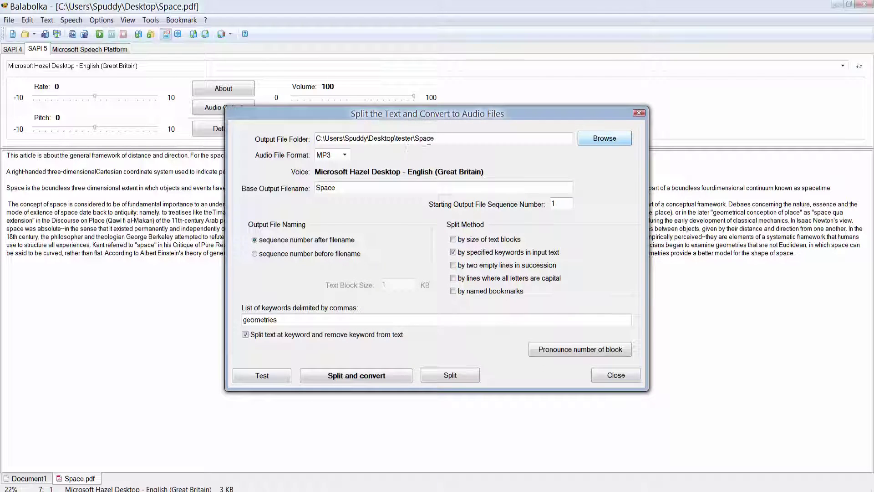
Choose MP3 as the audio file format and keep Space as the base output filename.
click(346, 155)
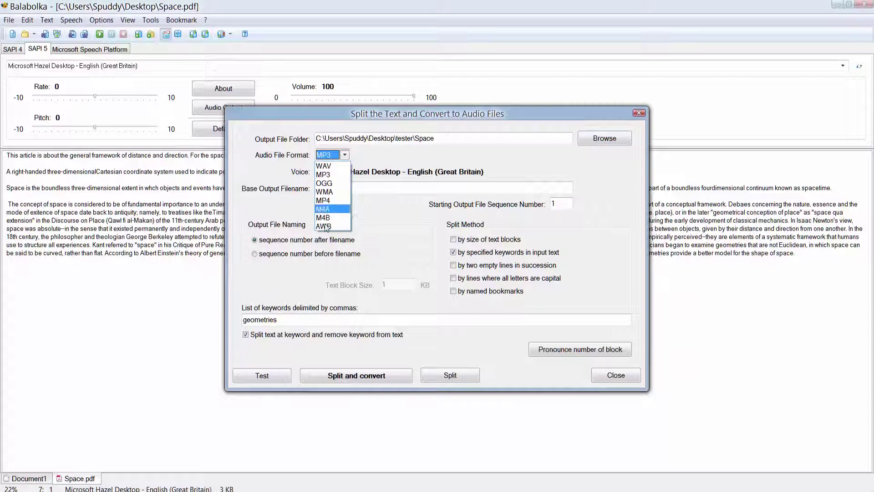
click(336, 175)
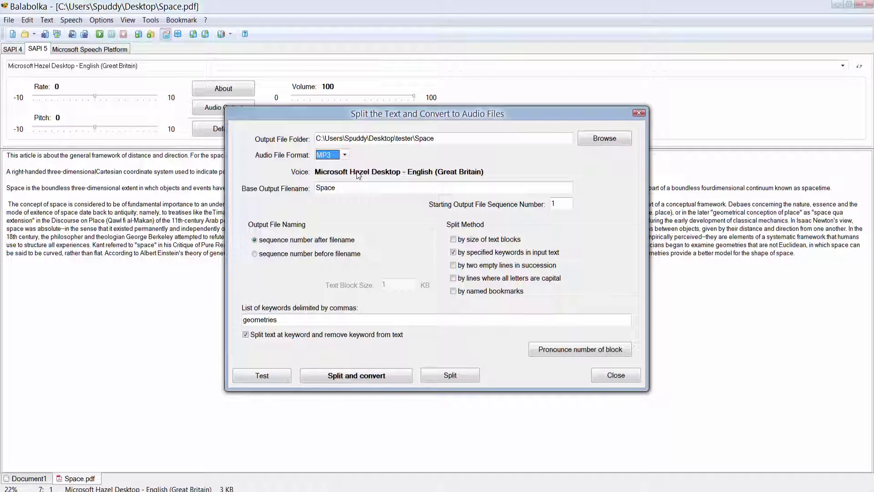
click(345, 184)
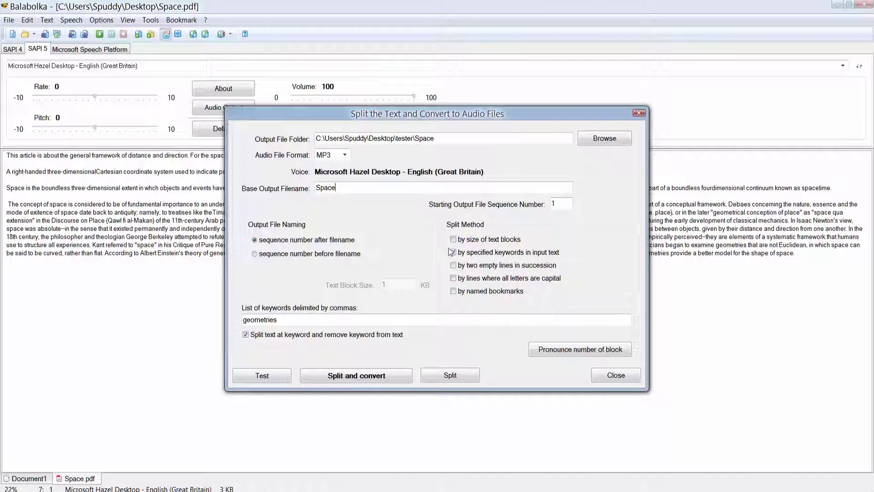
Clear the keyword list, and try the other split methods before returning to splitting by specified keywords.
double_click(245, 320)
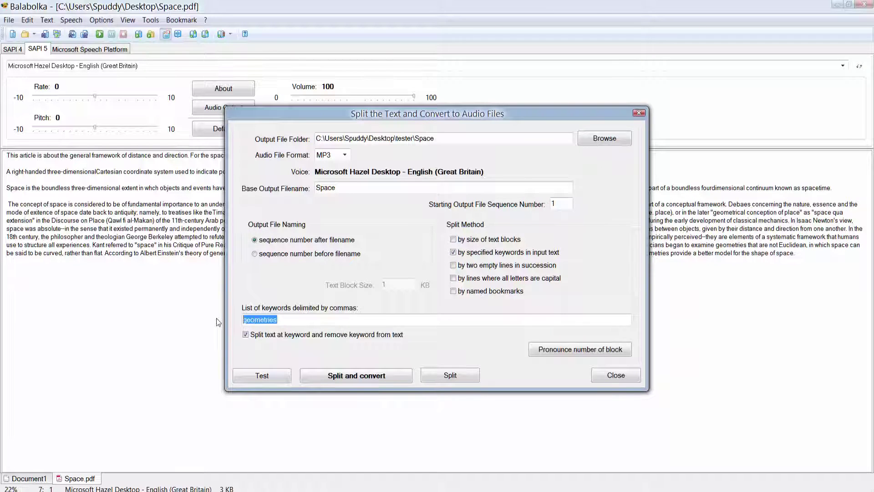
key(Delete)
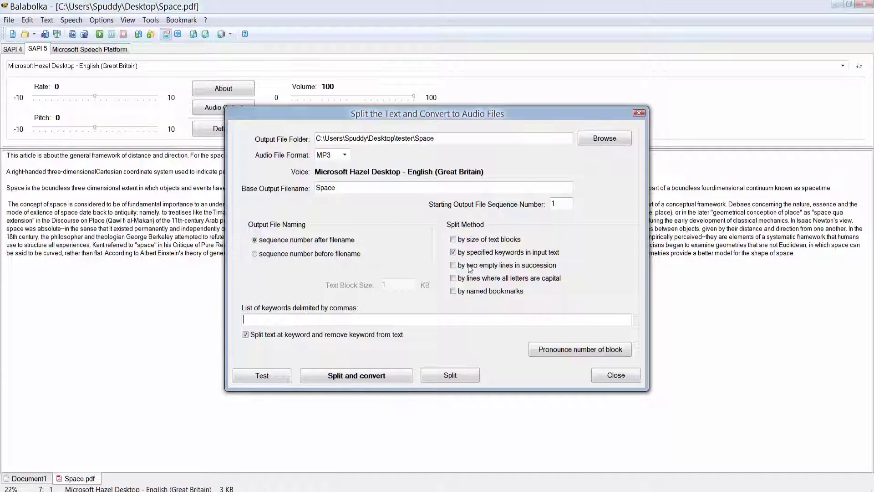
click(453, 239)
click(453, 252)
click(453, 265)
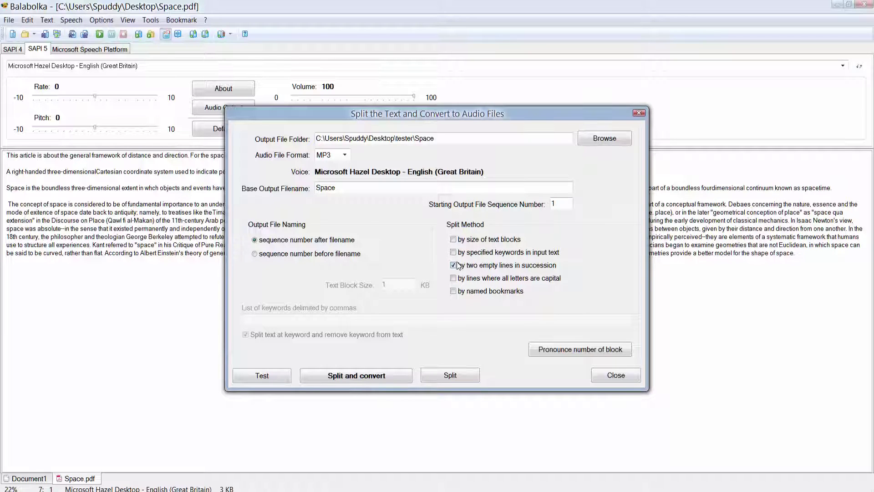
click(453, 252)
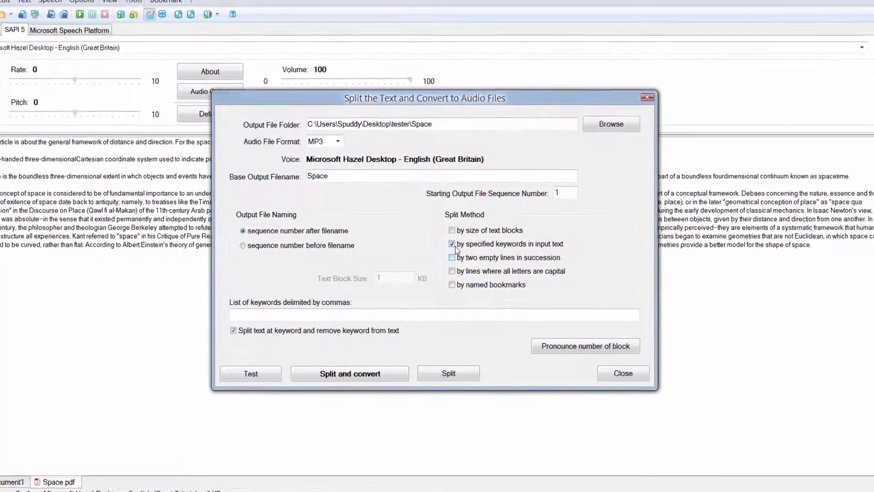
Enter "physicists,philosophical" as the split keywords and test how many files the split produces.
drag(473, 35, 631, 177)
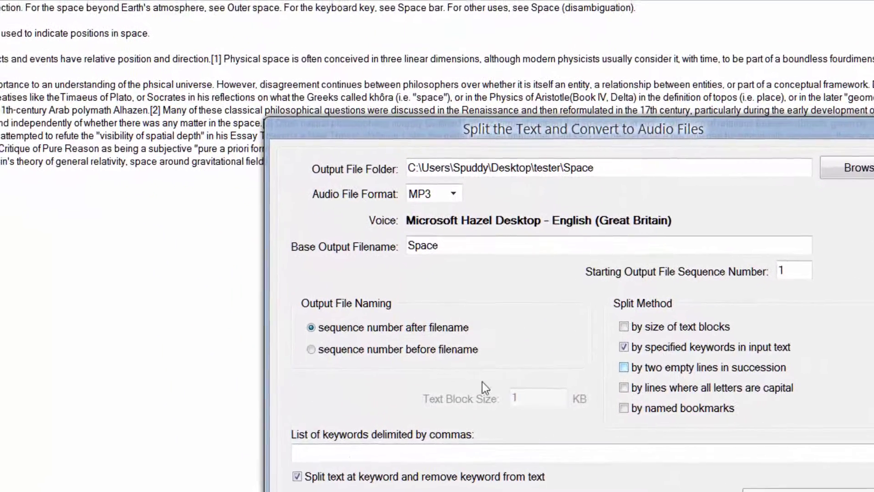
click(300, 453)
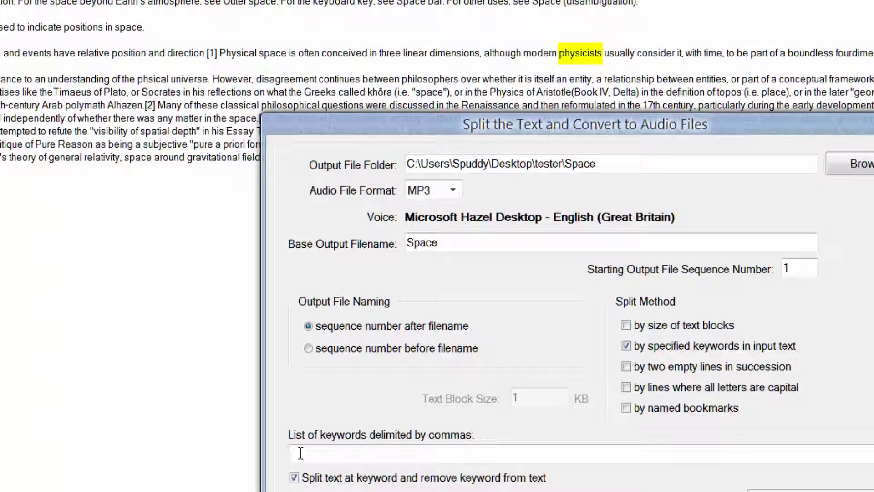
text(physicists)
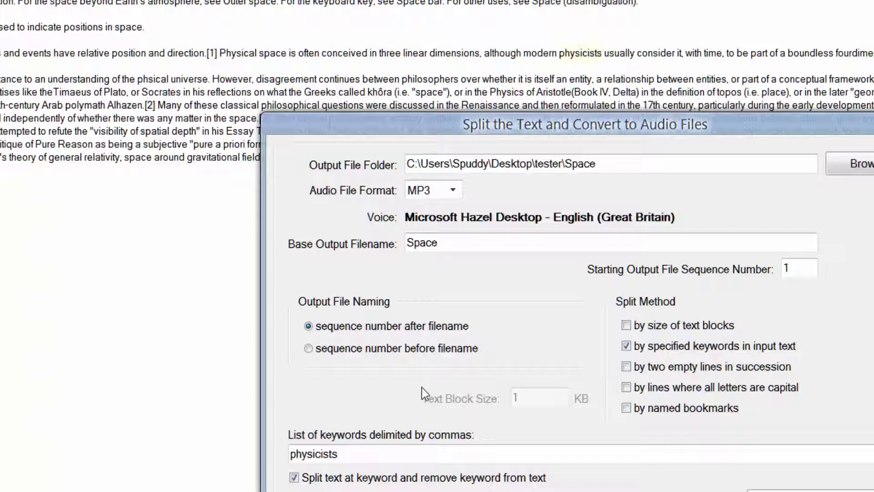
text(,phi)
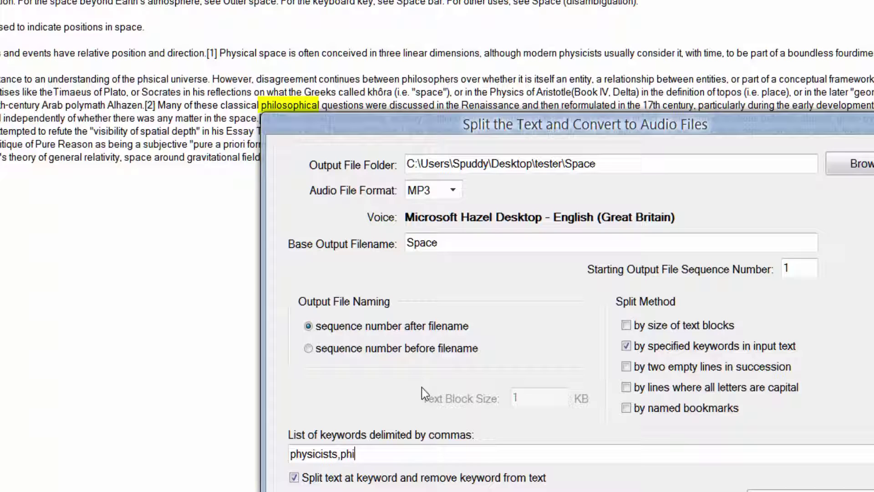
text(losophical)
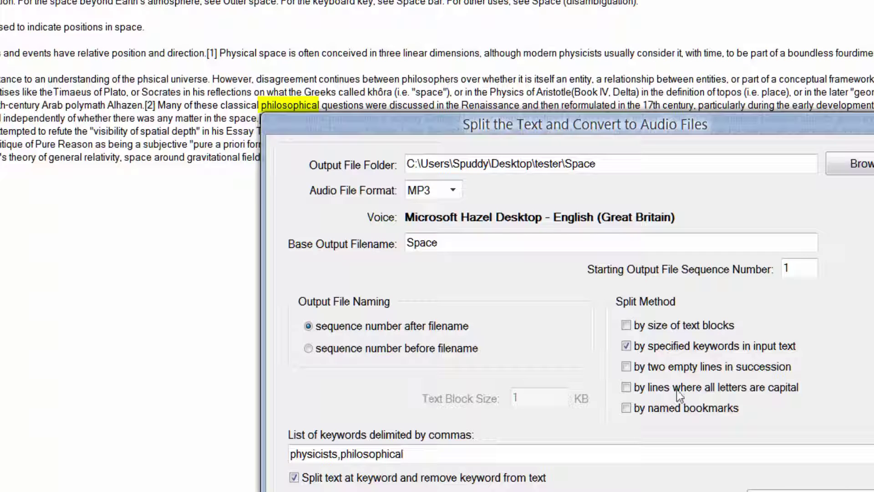
drag(676, 129, 741, 0)
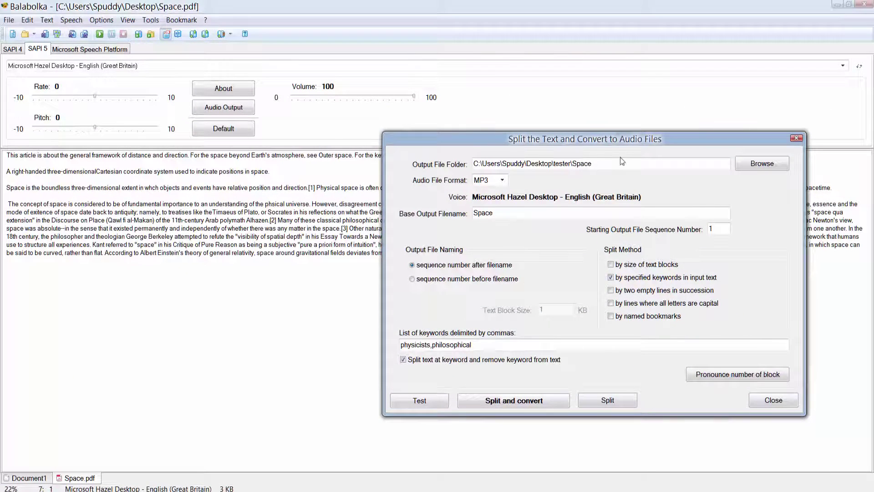
click(419, 400)
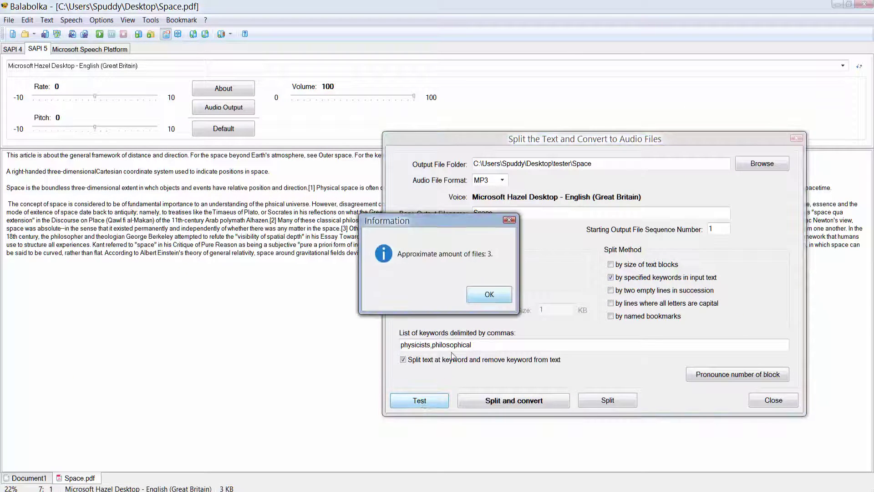
click(473, 296)
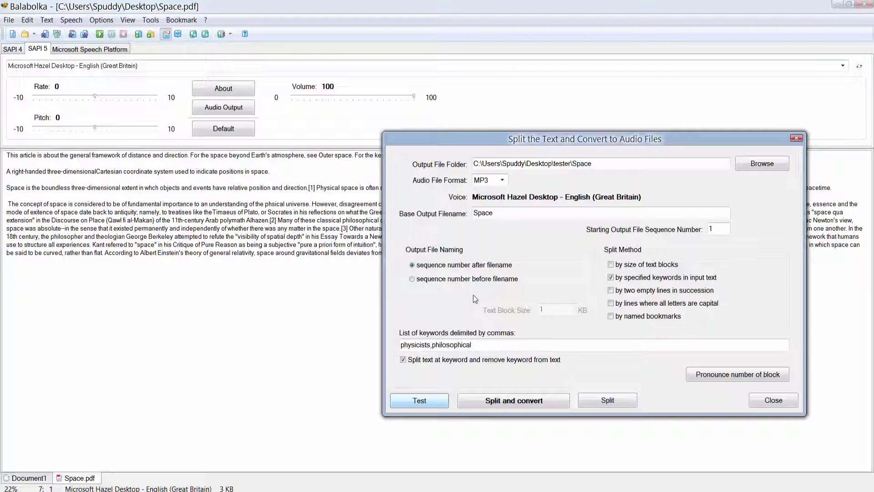
Split the text at the keywords, convert all listed blocks to MP3 files, and close the dialog.
click(525, 402)
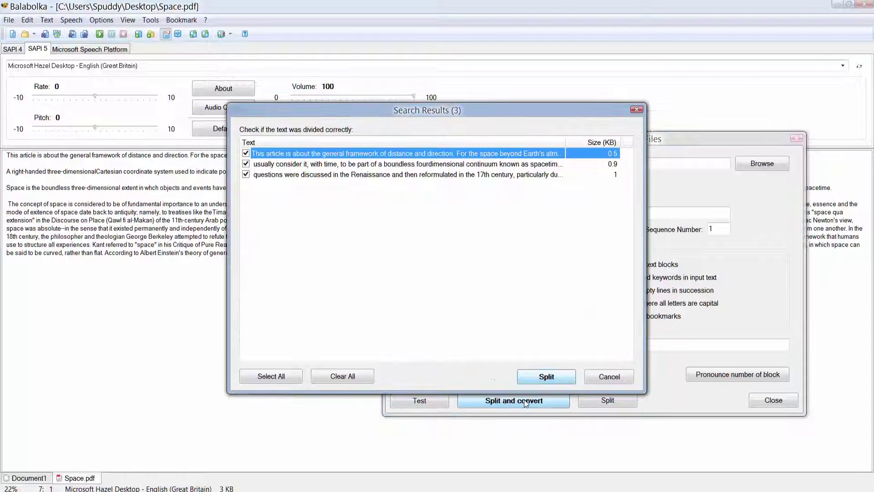
drag(413, 111, 495, 161)
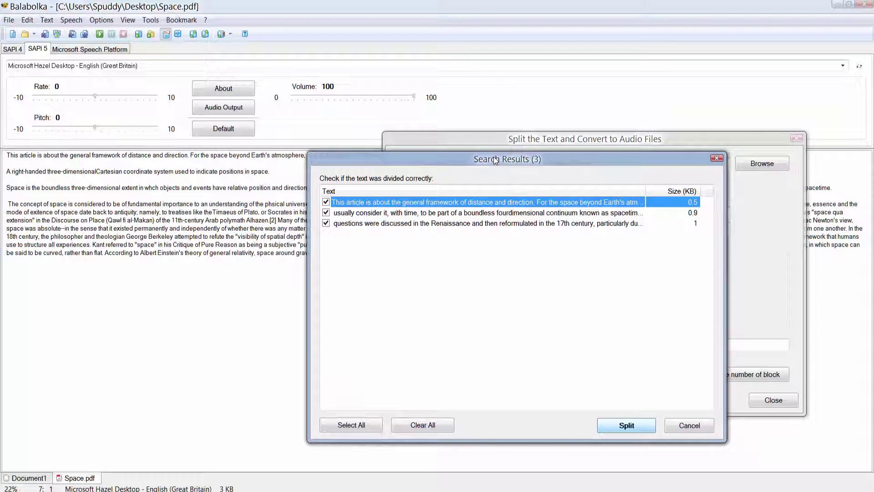
click(346, 202)
drag(370, 158, 451, 152)
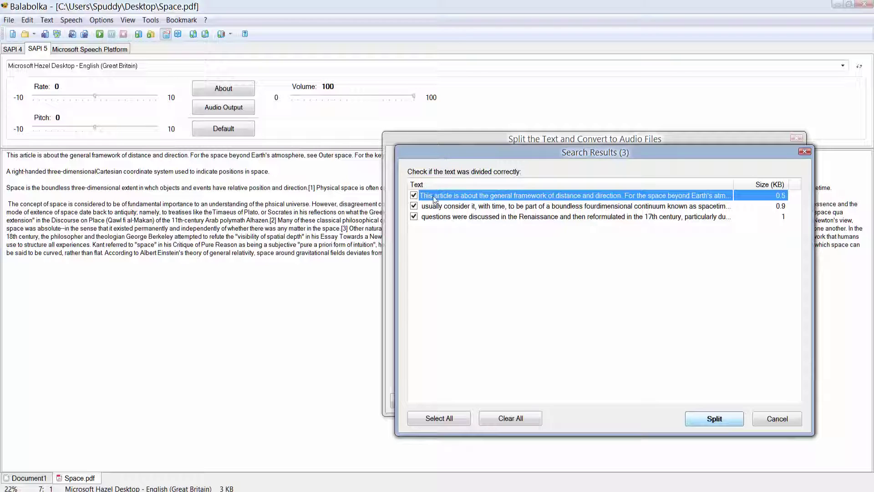
click(413, 216)
click(713, 419)
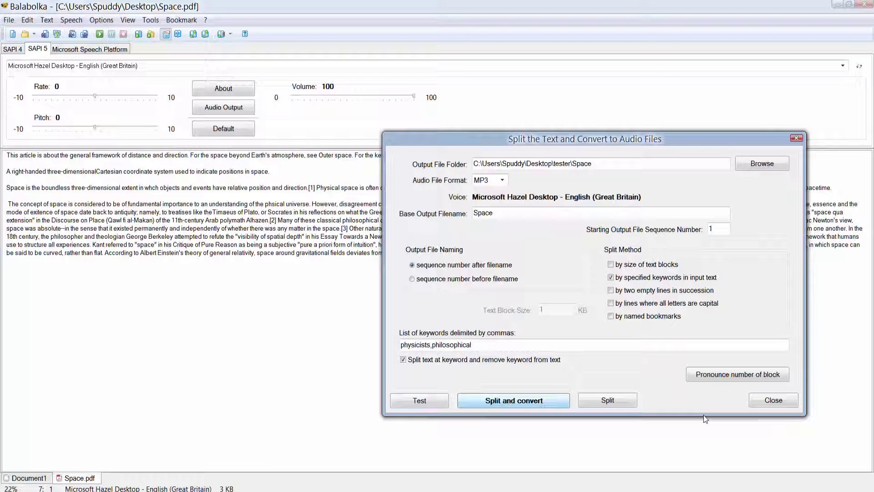
click(764, 406)
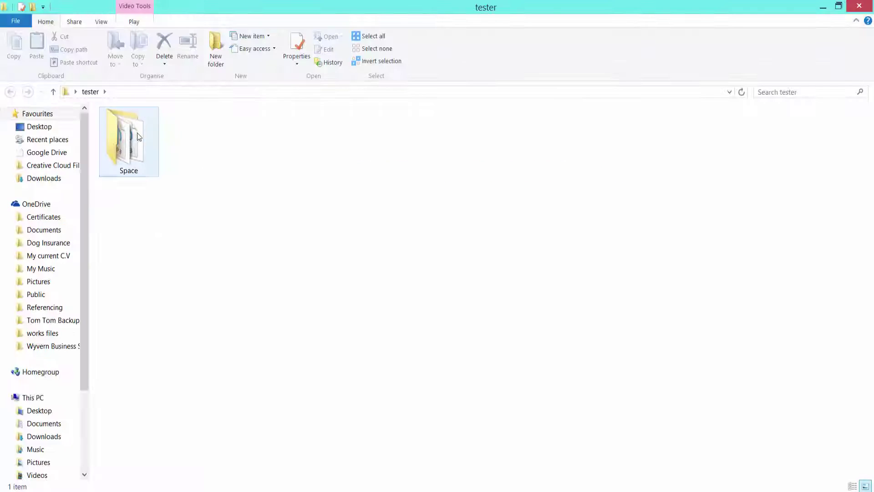
Open the Space folder inside tester, play the Space_1 audio file, and close the player.
double_click(136, 132)
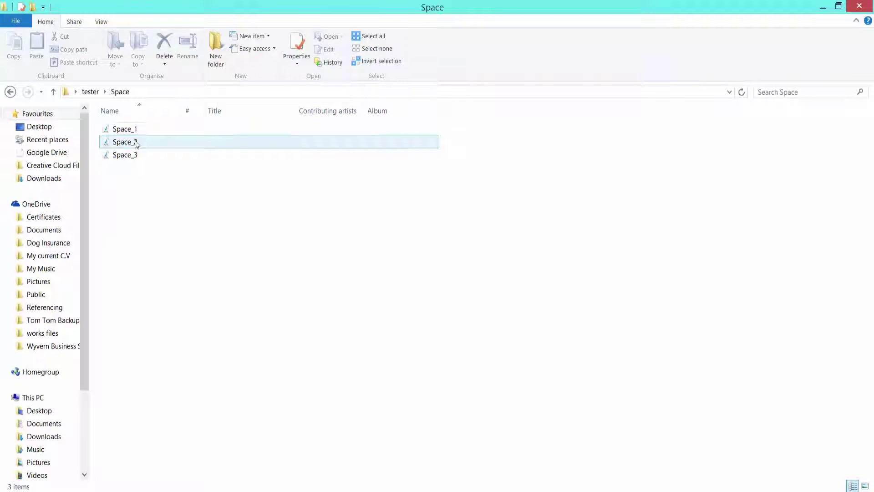
double_click(133, 130)
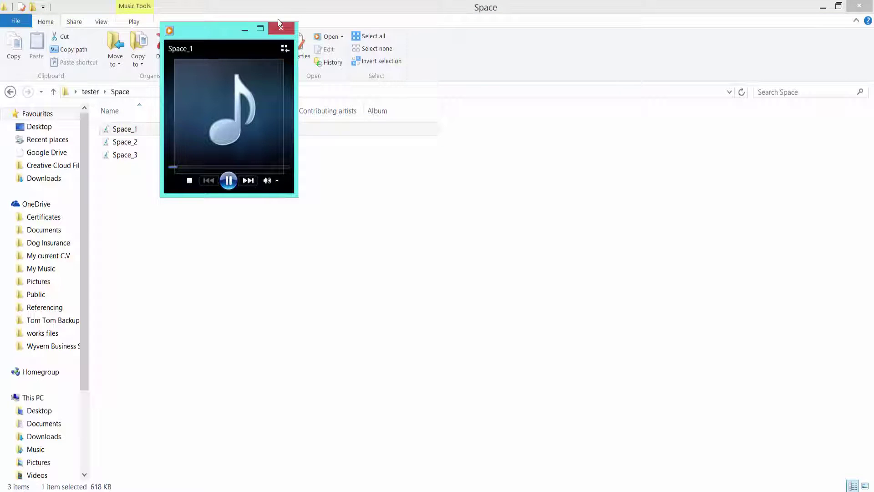
click(281, 28)
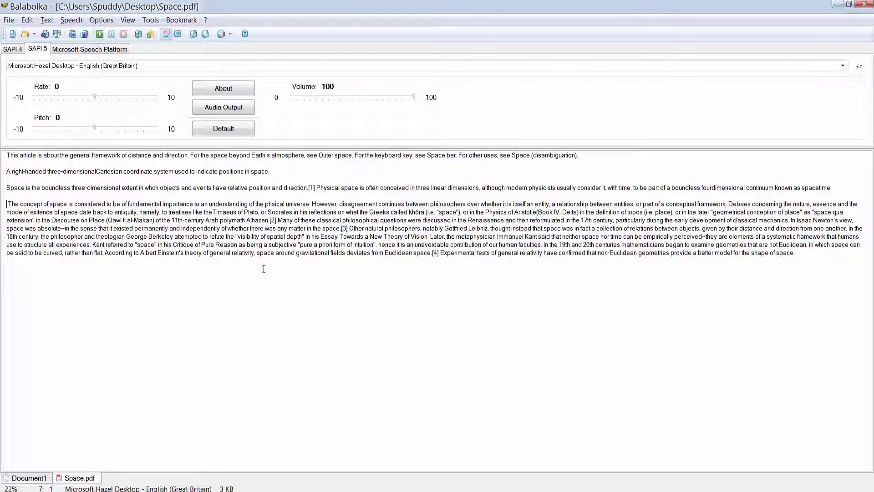
Switch to the browser, copy the introductory paragraphs of the Balabolka web page, and read the clipboard text aloud in Balabolka.
mouse_move(409, 491)
click(566, 442)
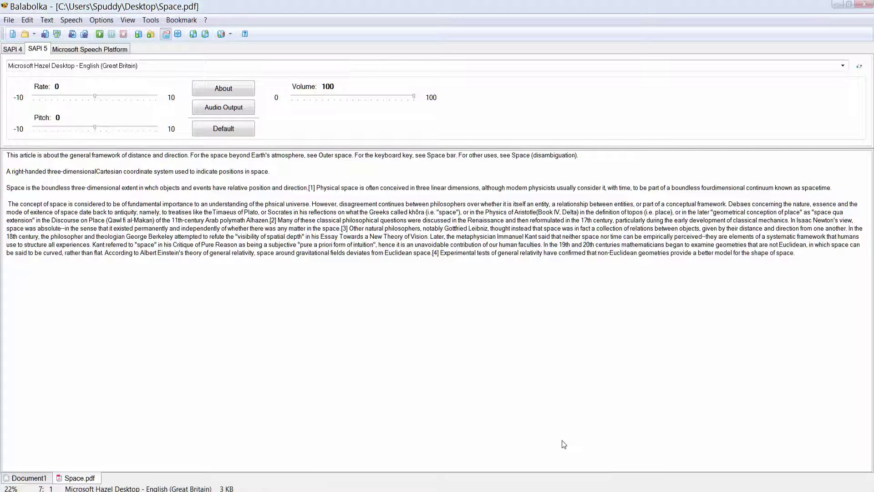
scroll(354, 330, up, 20)
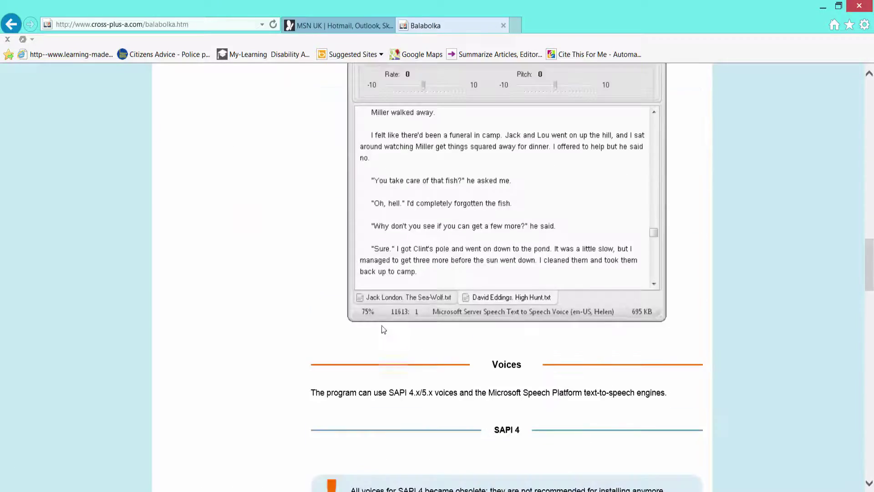
scroll(392, 348, up, 7)
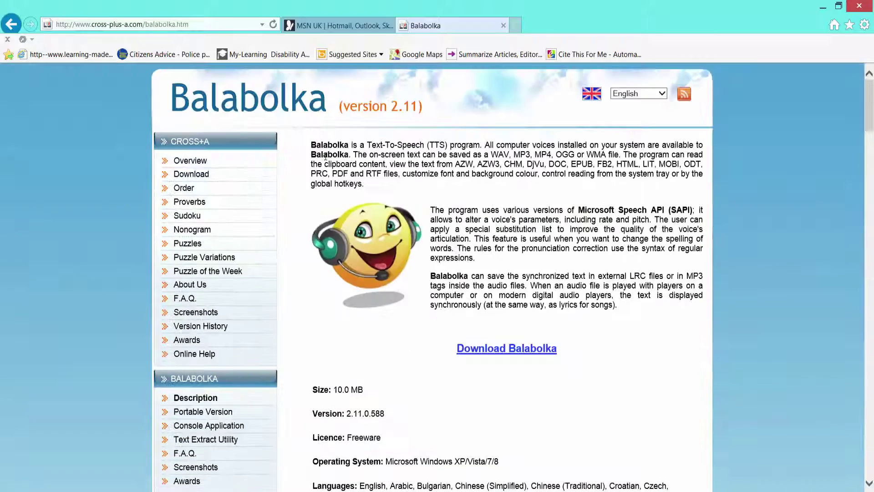
drag(310, 143, 657, 306)
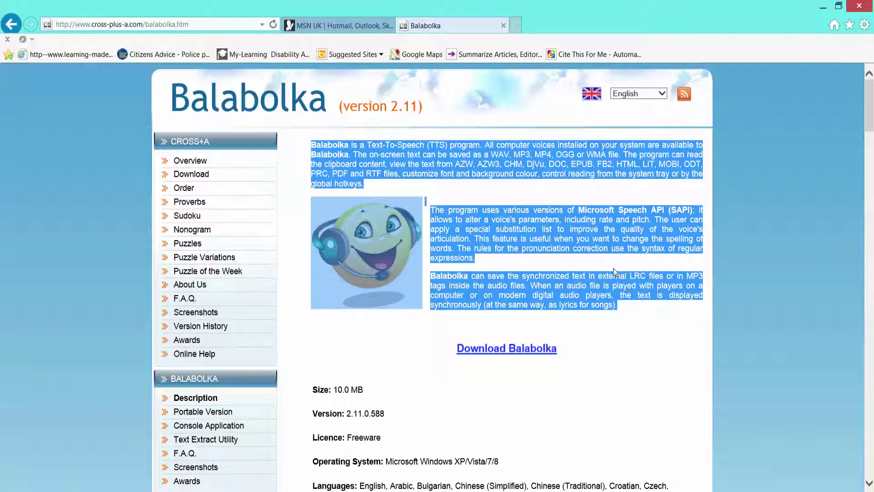
right_click(559, 238)
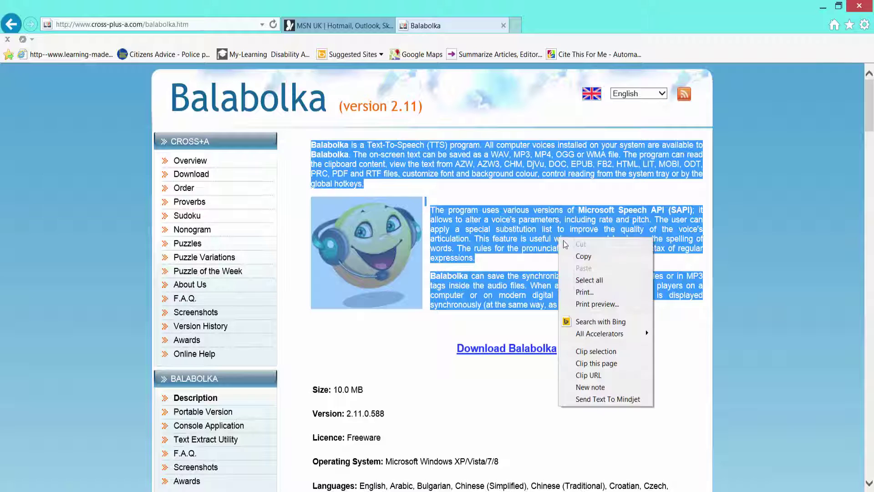
click(408, 328)
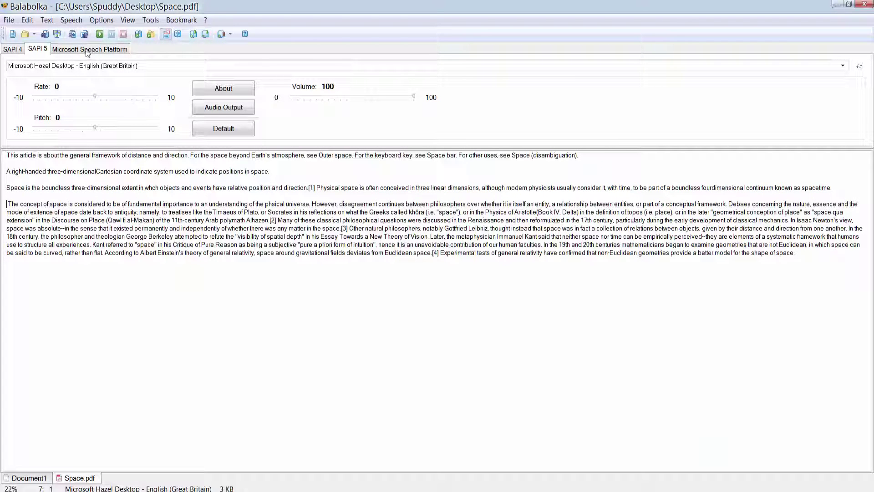
click(150, 35)
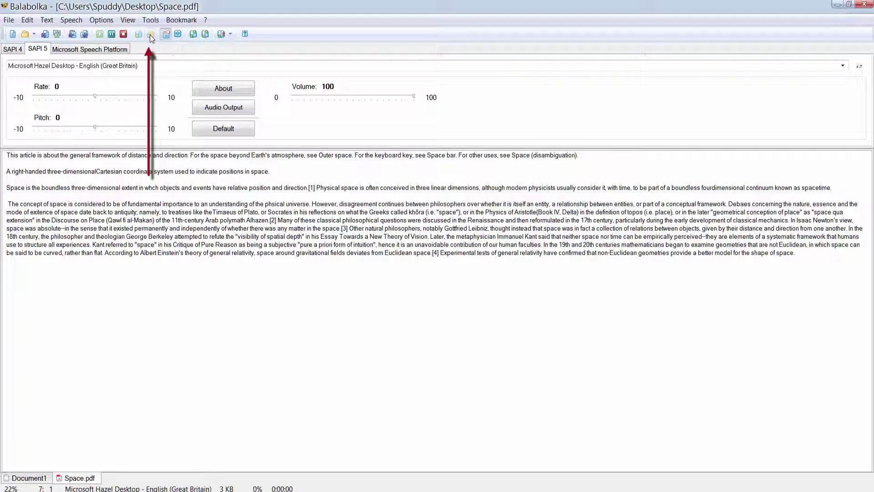
Stop the clipboard reading, read aloud the fourth paragraph's text from "he concept of space" to "in the Discourse o", and stop the reading.
click(124, 34)
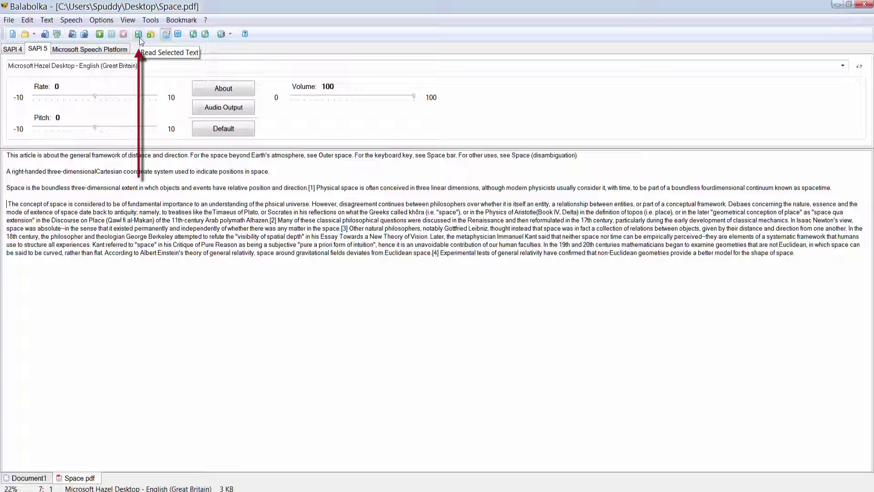
click(13, 203)
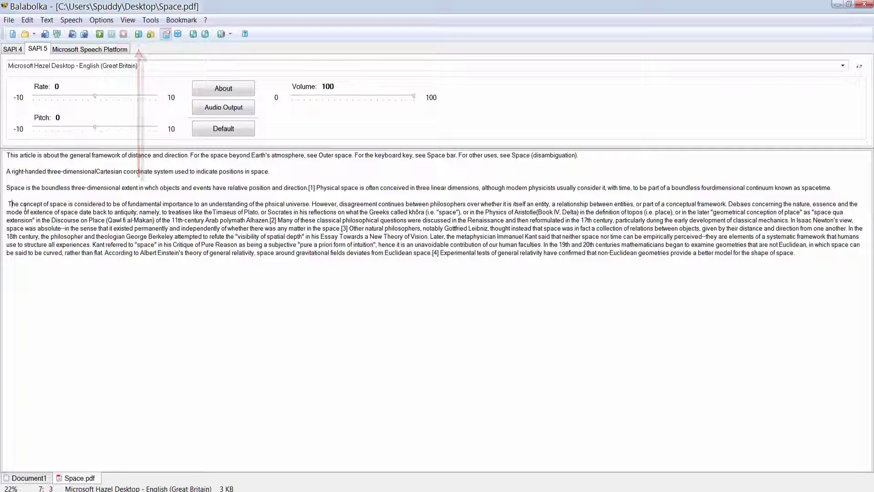
shift+click(85, 220)
click(138, 35)
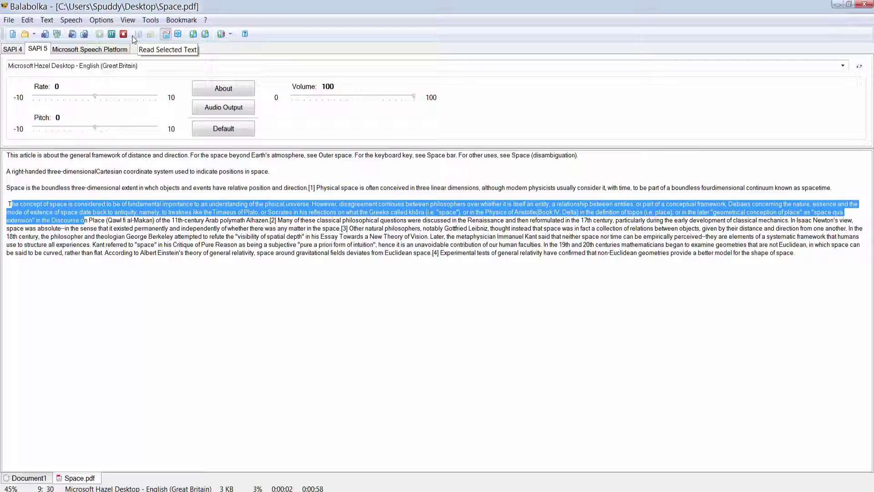
click(123, 35)
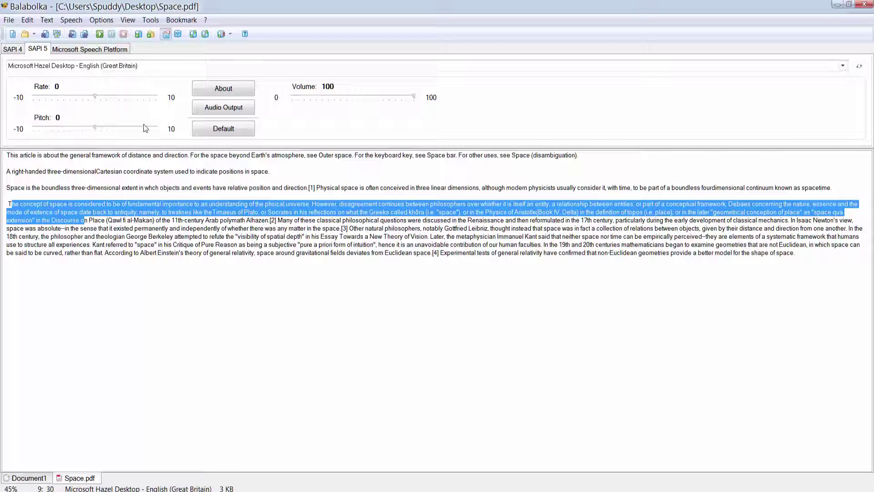
Place the cursor at the end of the text and set reading aloud to start from the cursor position and audio saving from the beginning of text.
click(166, 34)
click(795, 254)
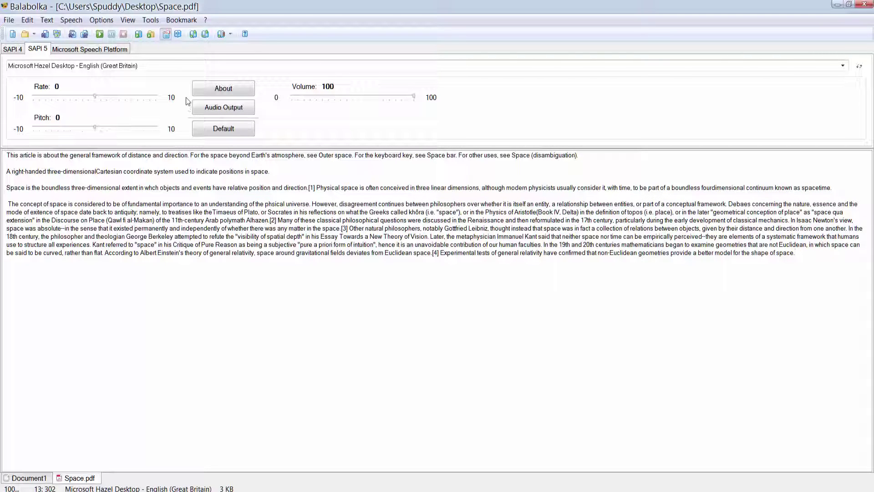
click(103, 23)
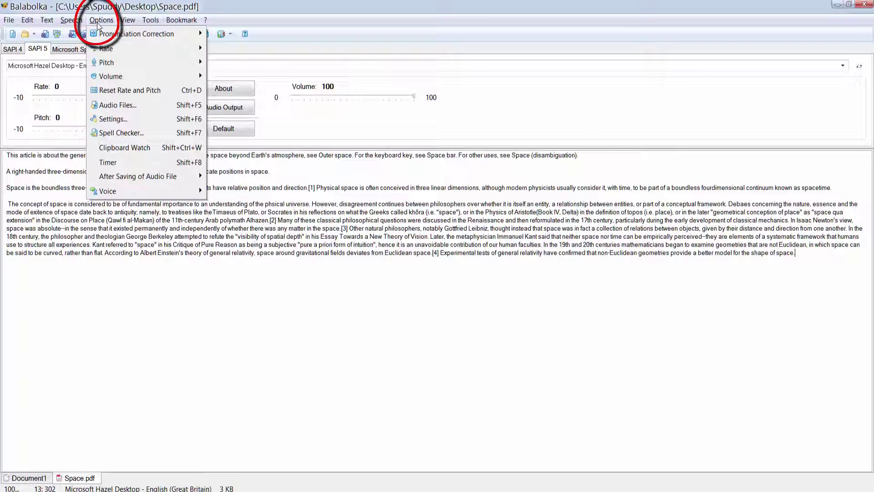
click(134, 118)
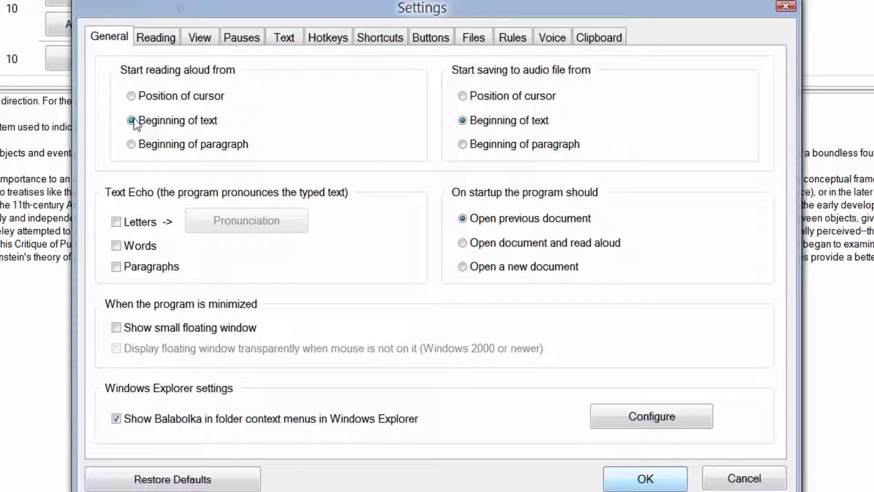
click(132, 96)
click(463, 121)
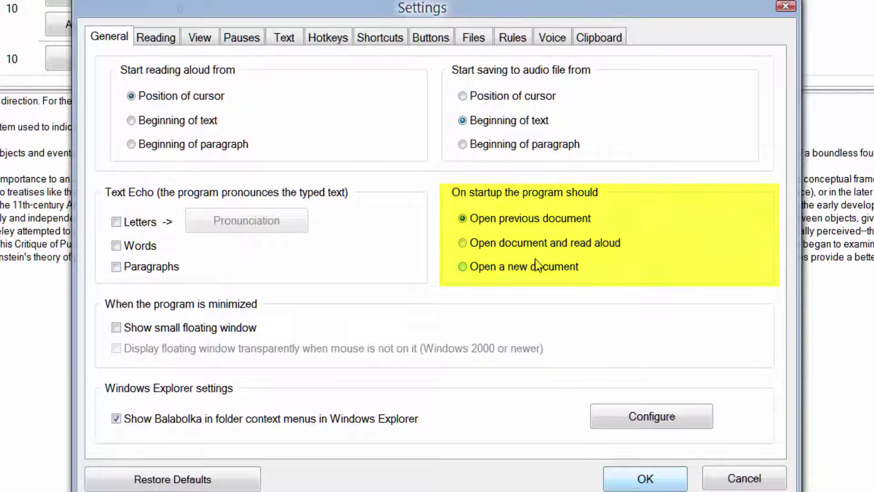
Examine the reading, view, pause, text-formatting, hotkey and shortcut settings, trying the global hotkeys option on and off.
click(163, 43)
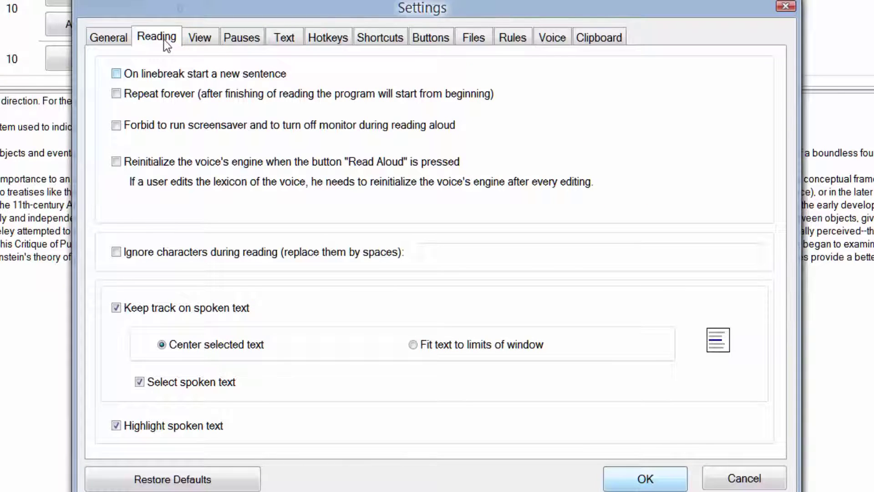
click(196, 43)
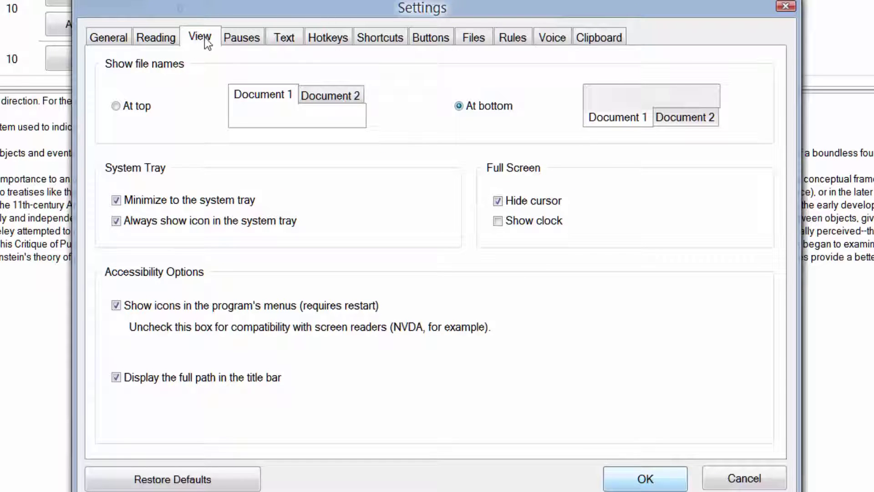
click(236, 38)
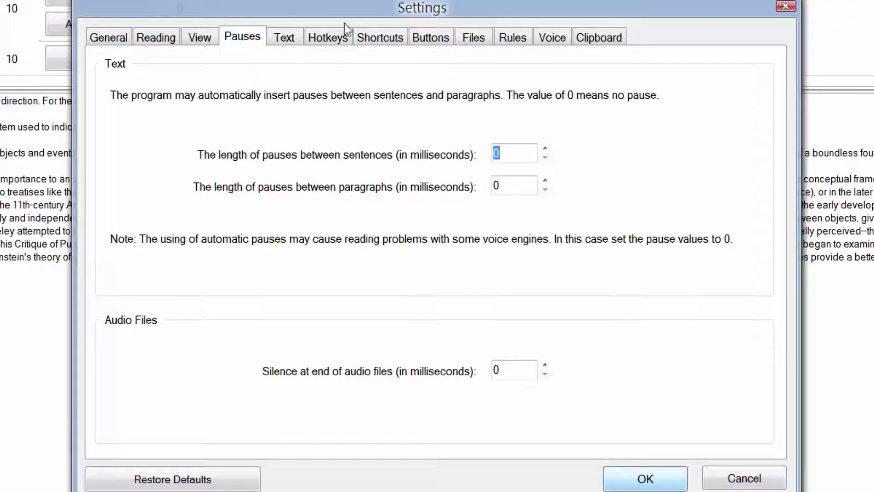
click(294, 38)
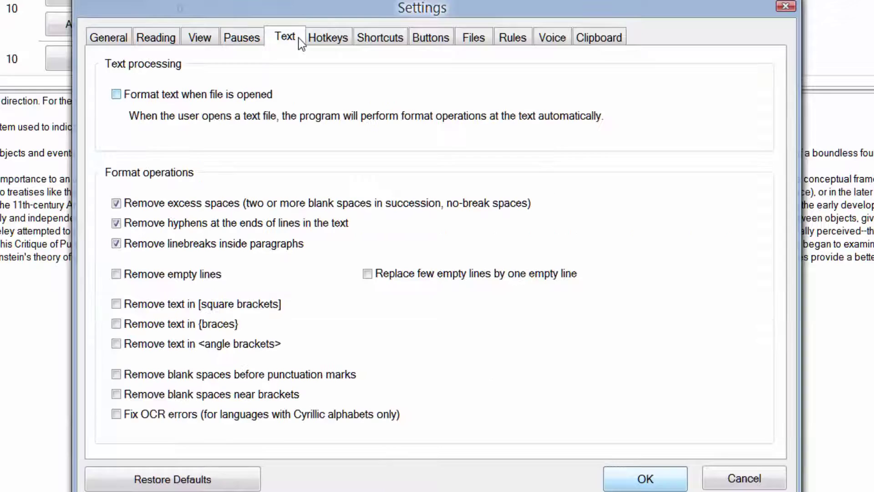
click(327, 38)
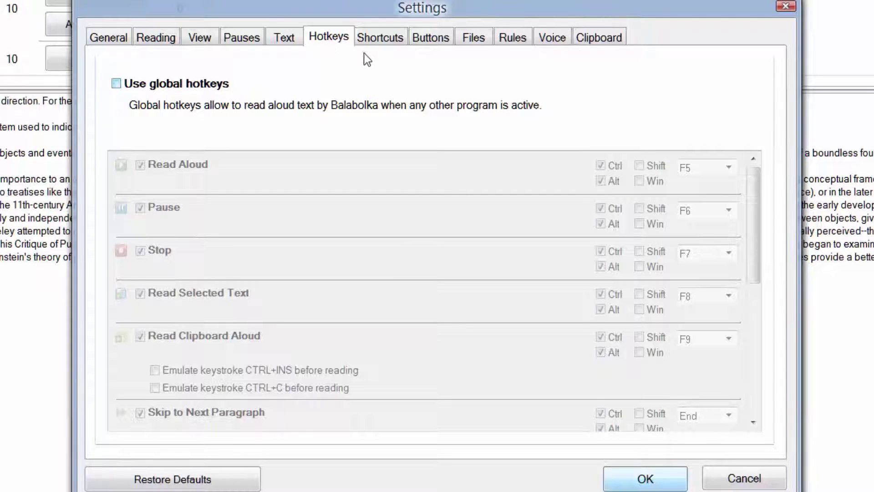
click(116, 84)
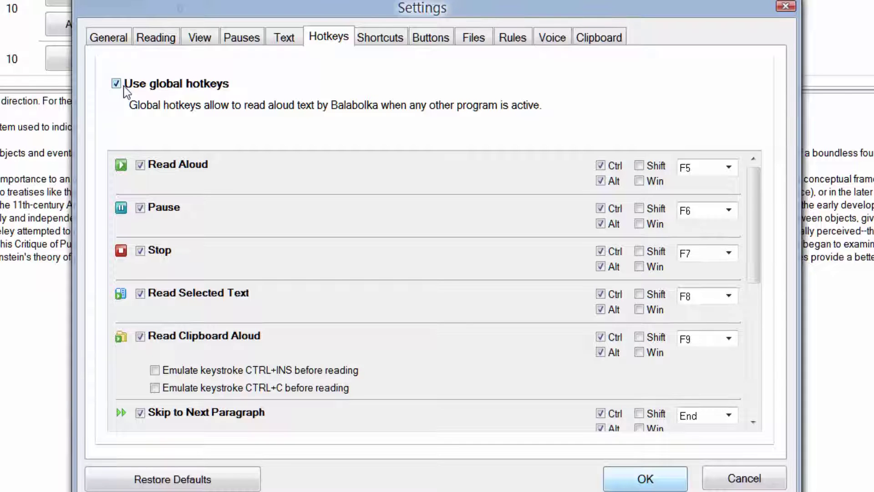
click(124, 86)
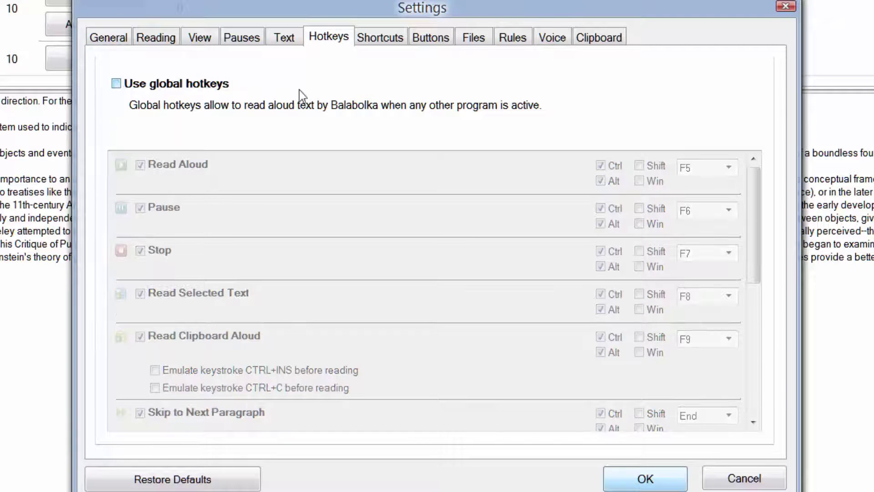
click(367, 36)
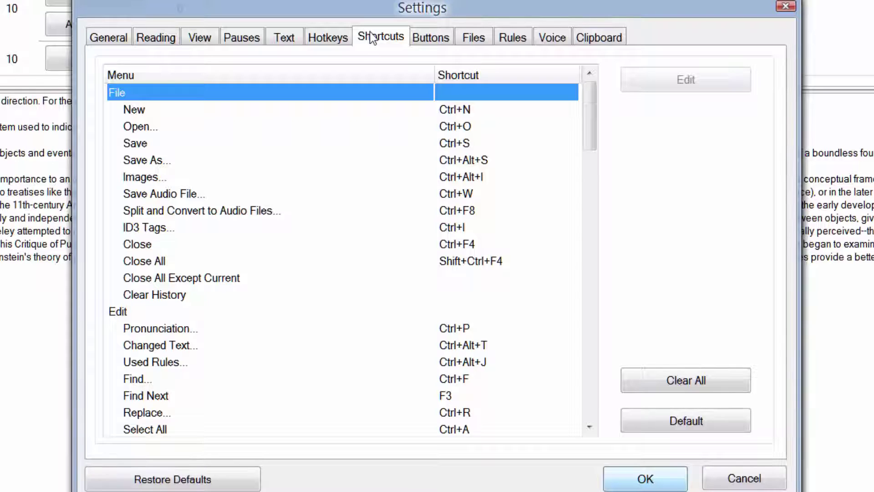
Include Spell Checker, Font and Colors, and List of Spelling Errors in the panel of buttons.
click(431, 37)
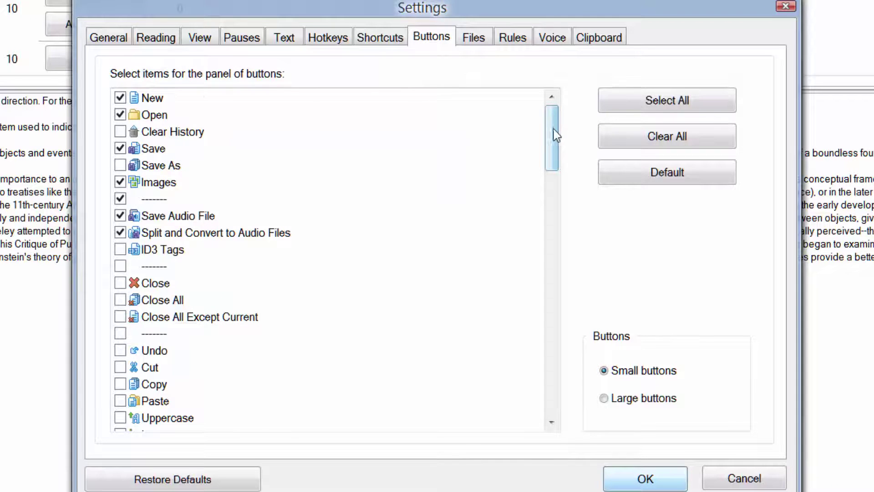
drag(554, 133, 583, 289)
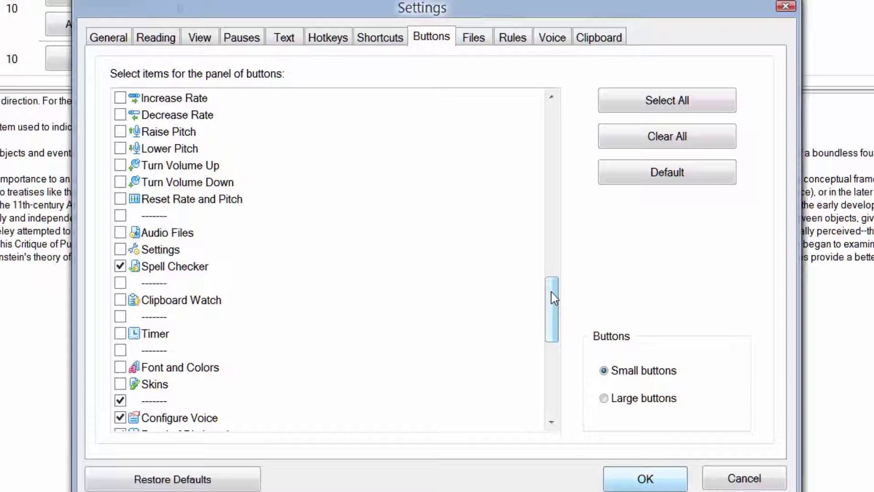
click(120, 368)
drag(556, 317, 557, 375)
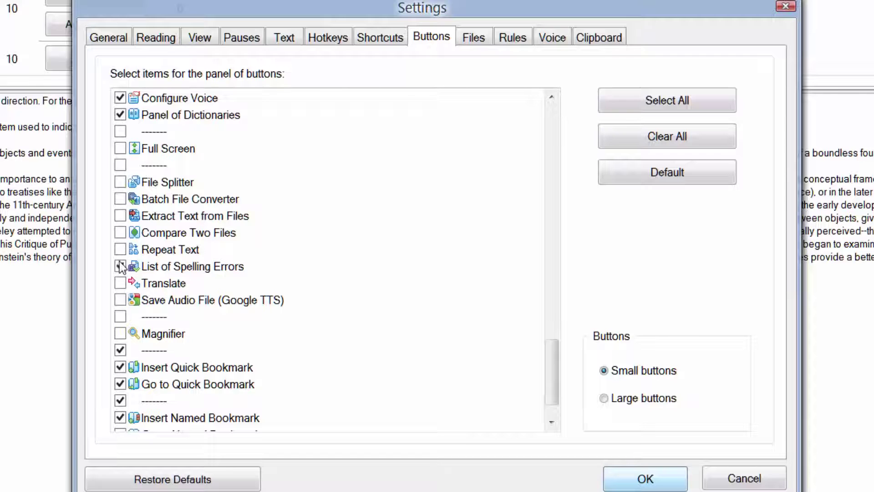
Review the text-extraction, pronunciation-rule and default-voice settings, and apply the changed settings.
click(474, 39)
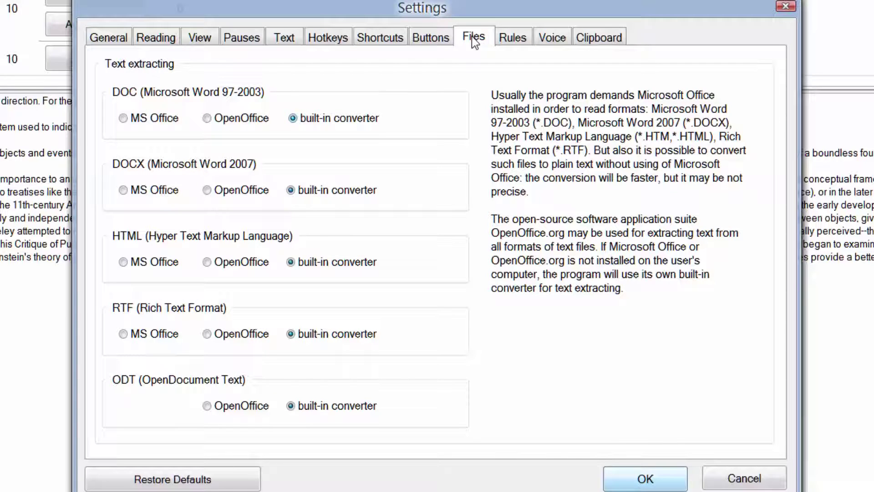
click(513, 38)
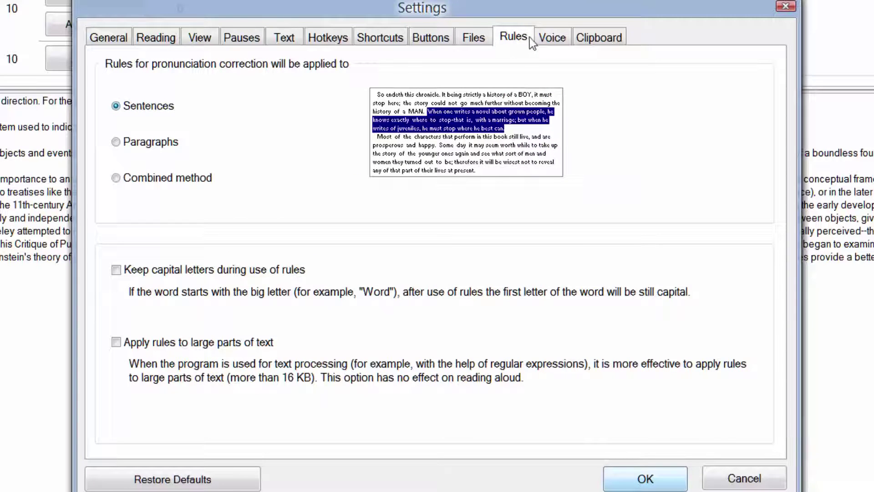
click(553, 41)
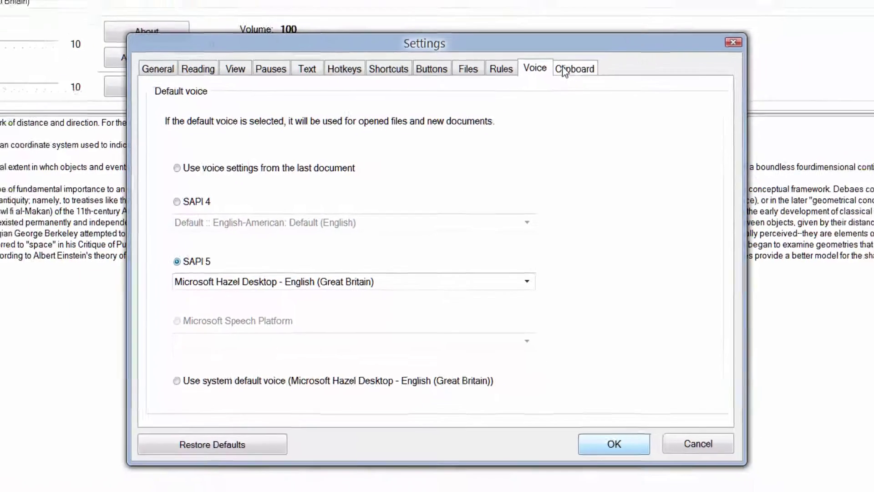
click(645, 478)
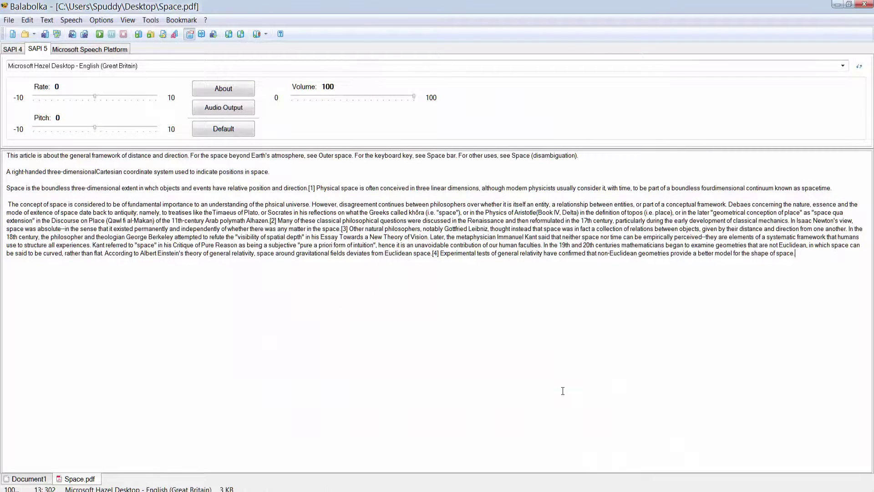
Delete the full stop at the end of the Space.pdf text.
key(BackSpace)
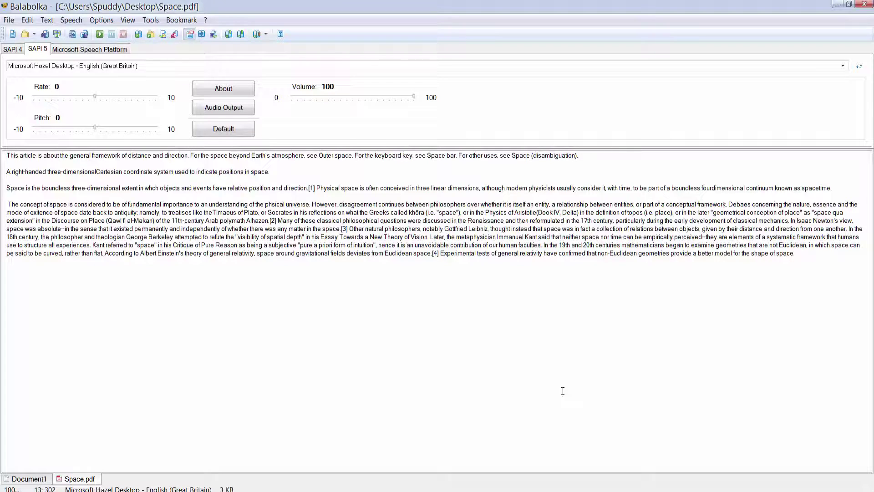